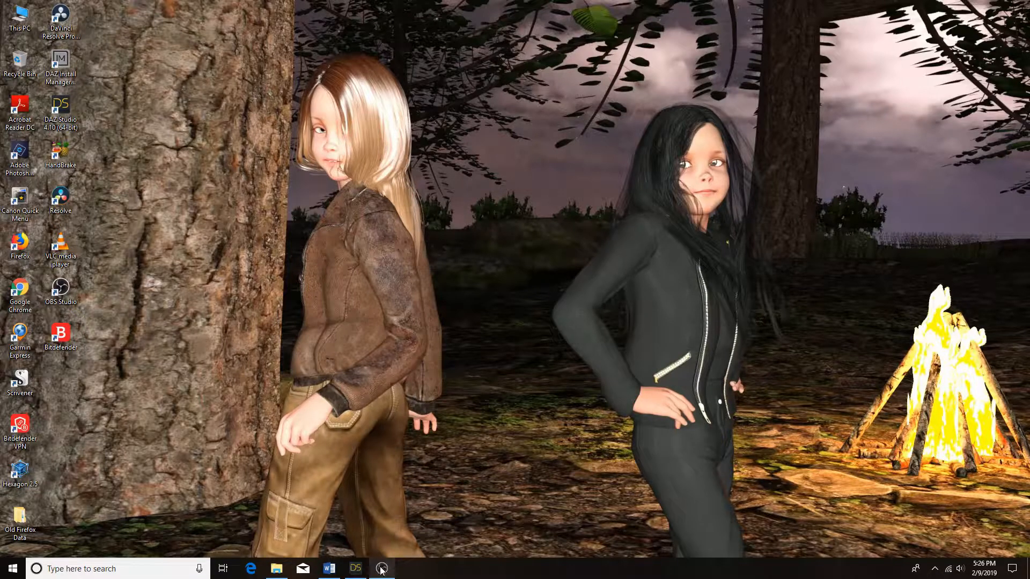
# Step: Switch to DAZ Studio and start a new empty scene
pyautogui.click(359, 572)
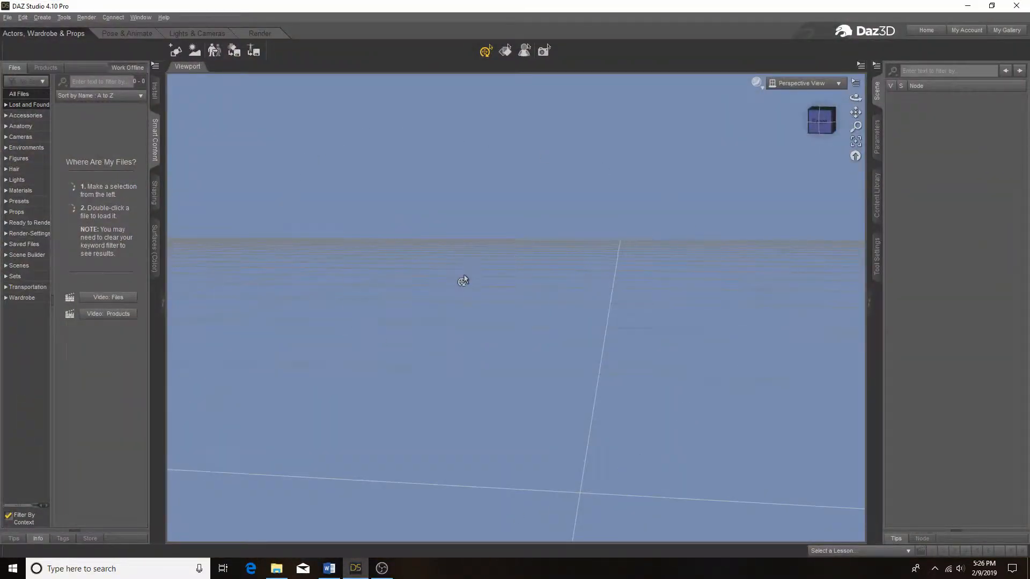
pyautogui.click(8, 17)
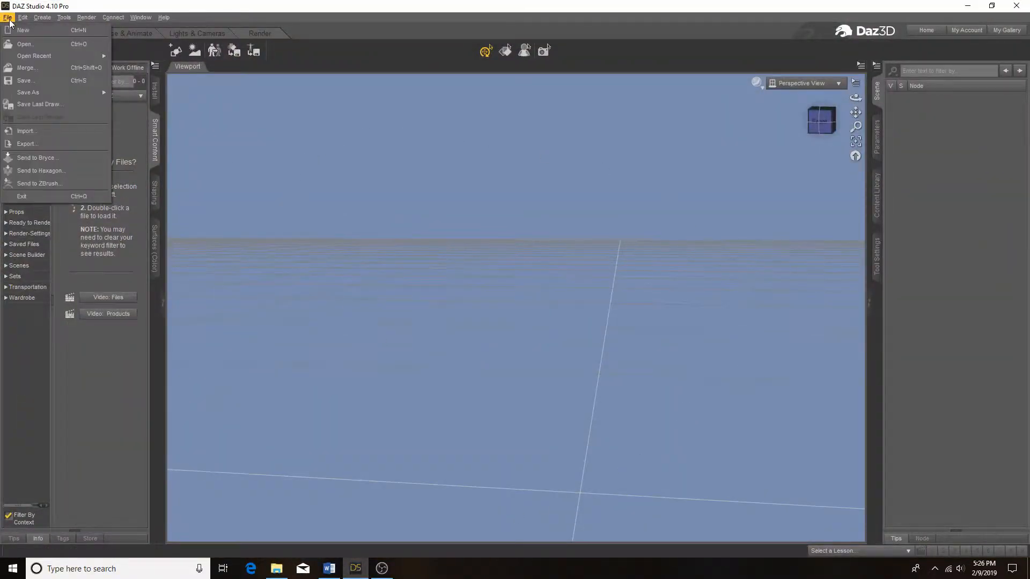
pyautogui.click(23, 31)
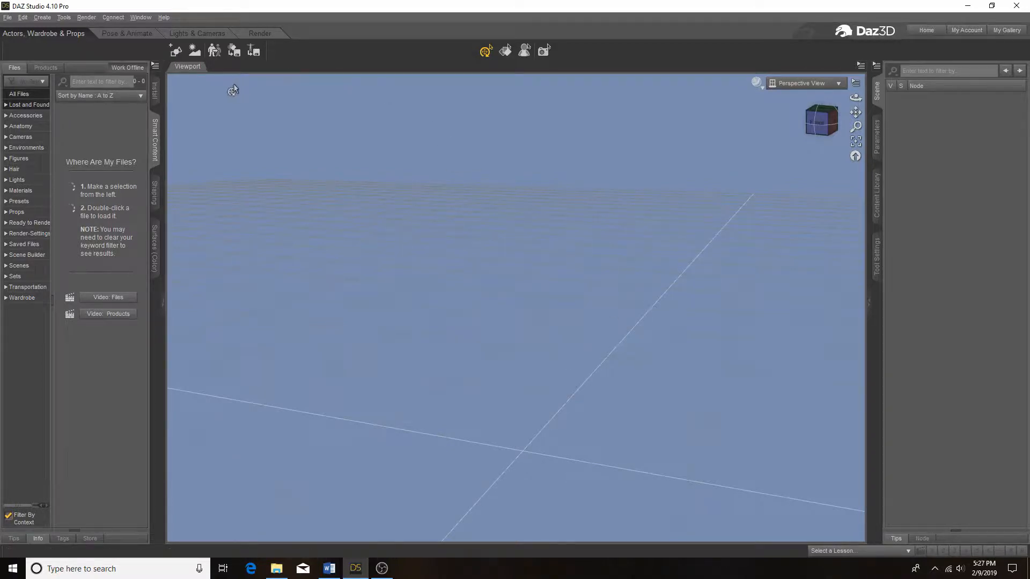
# Step: Load the Ashley character into the scene from the female people figures
pyautogui.click(20, 159)
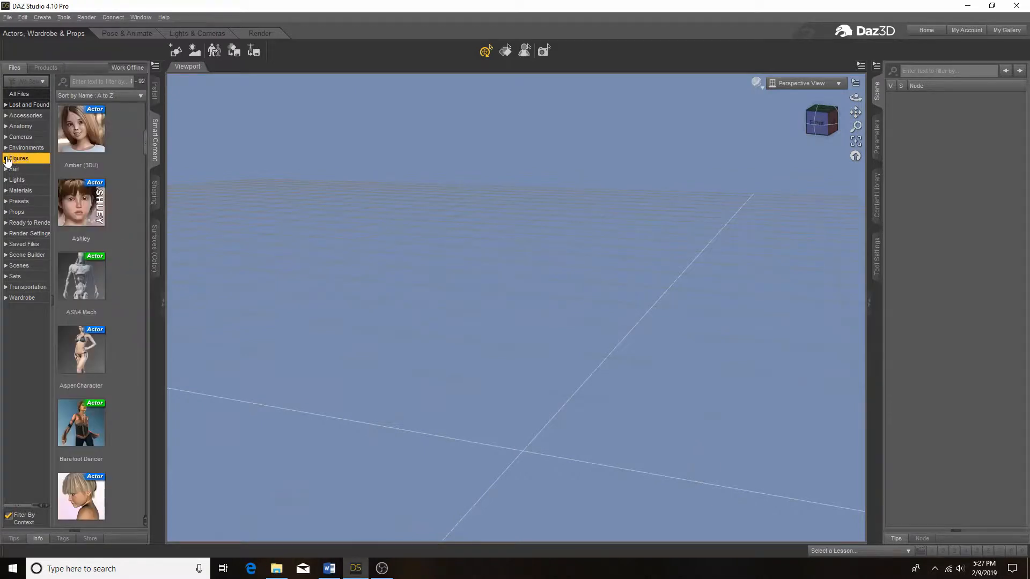
pyautogui.click(24, 202)
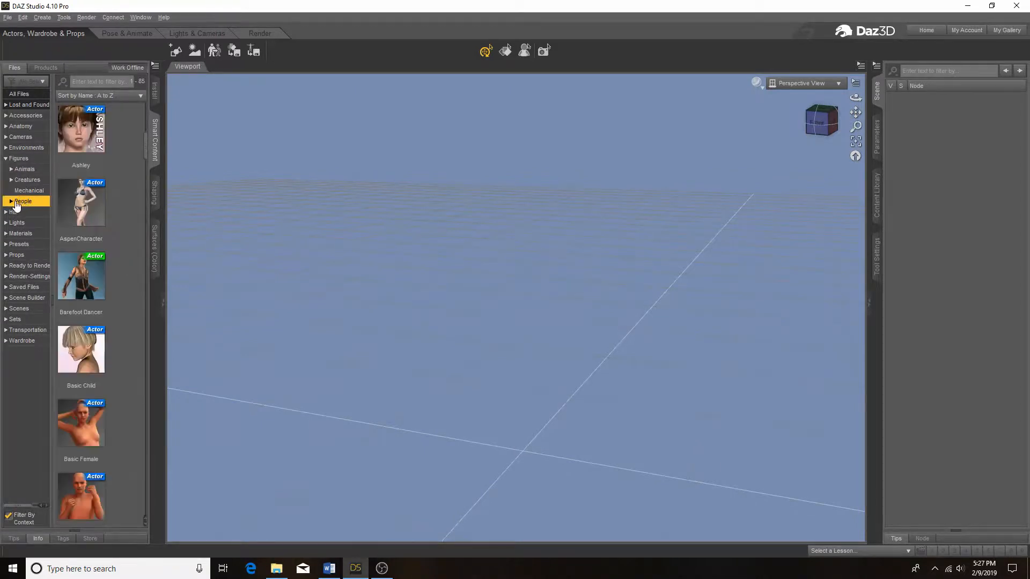
pyautogui.click(11, 203)
pyautogui.click(26, 212)
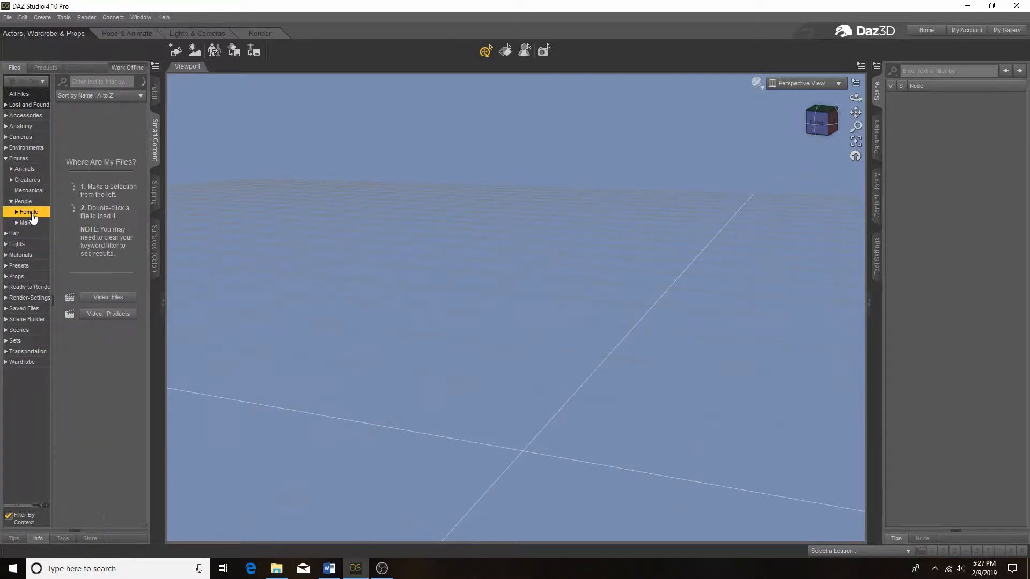
pyautogui.click(16, 212)
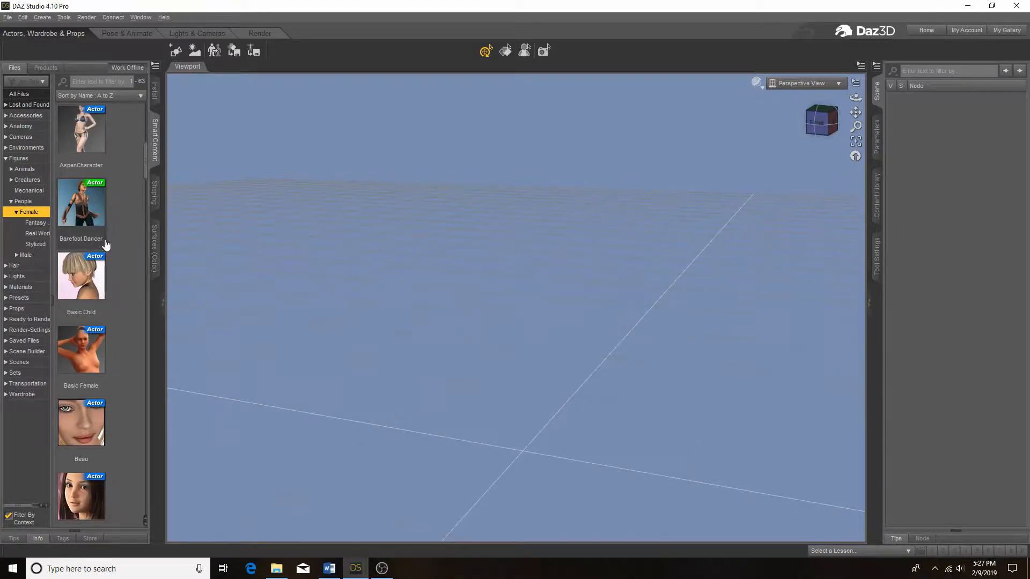
pyautogui.scroll(5, 118, 236)
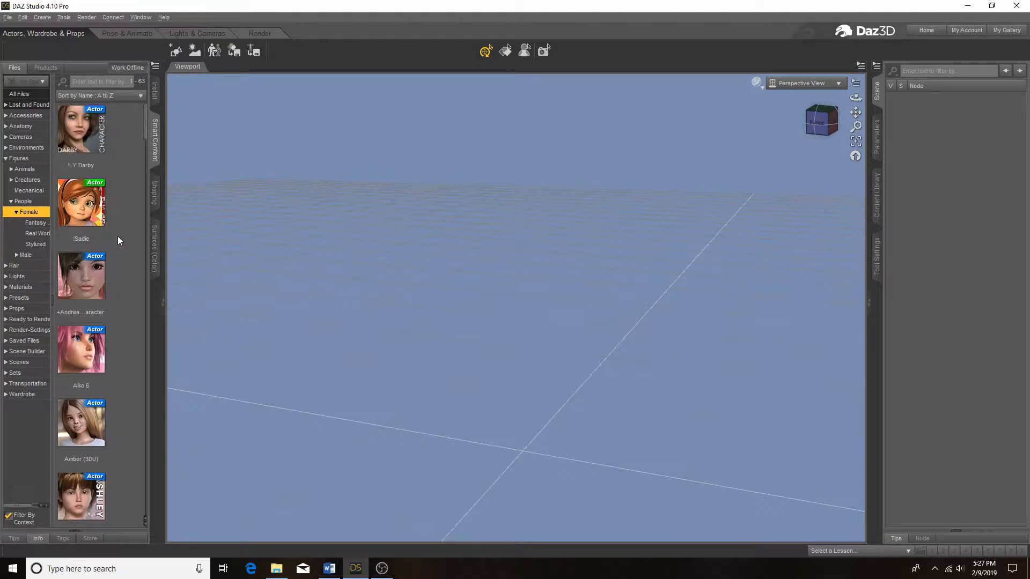
pyautogui.doubleClick(76, 499)
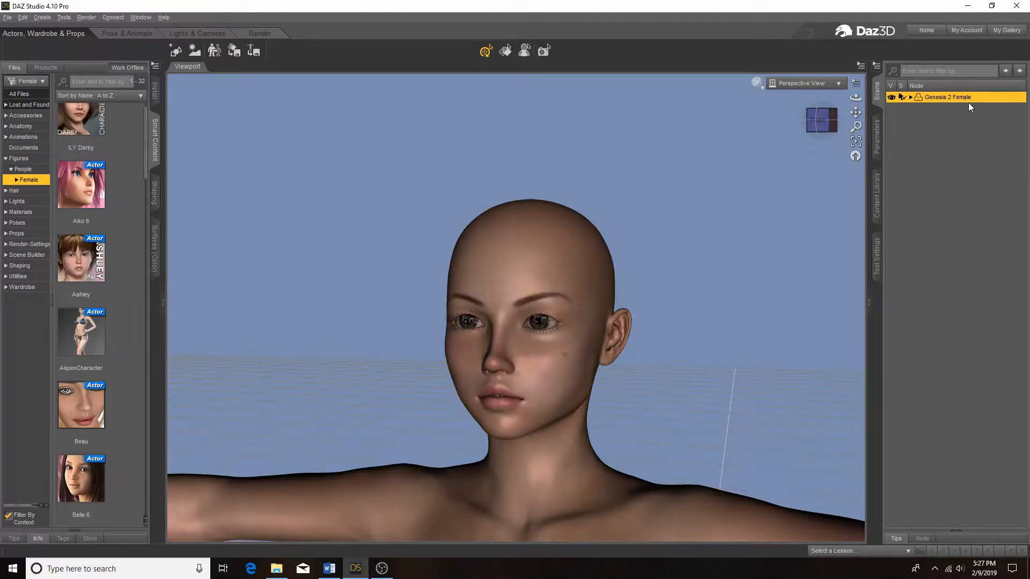
# Step: Set the Genesis 2 Female figure's Youth Morph to 15% and reframe the head in the viewport
pyautogui.click(877, 137)
pyautogui.click(918, 114)
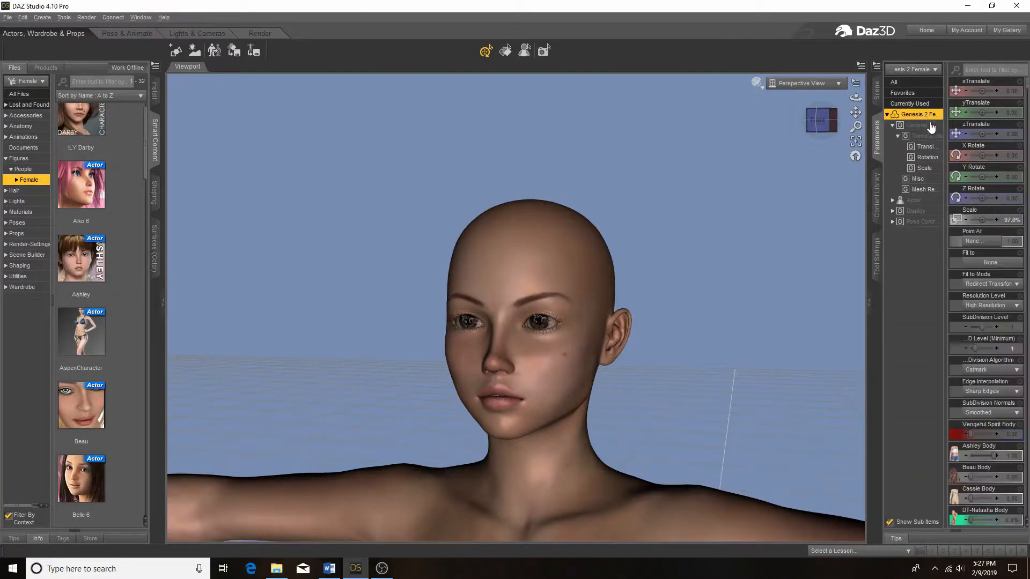
pyautogui.scroll(-2, 989, 182)
pyautogui.scroll(-10, 988, 186)
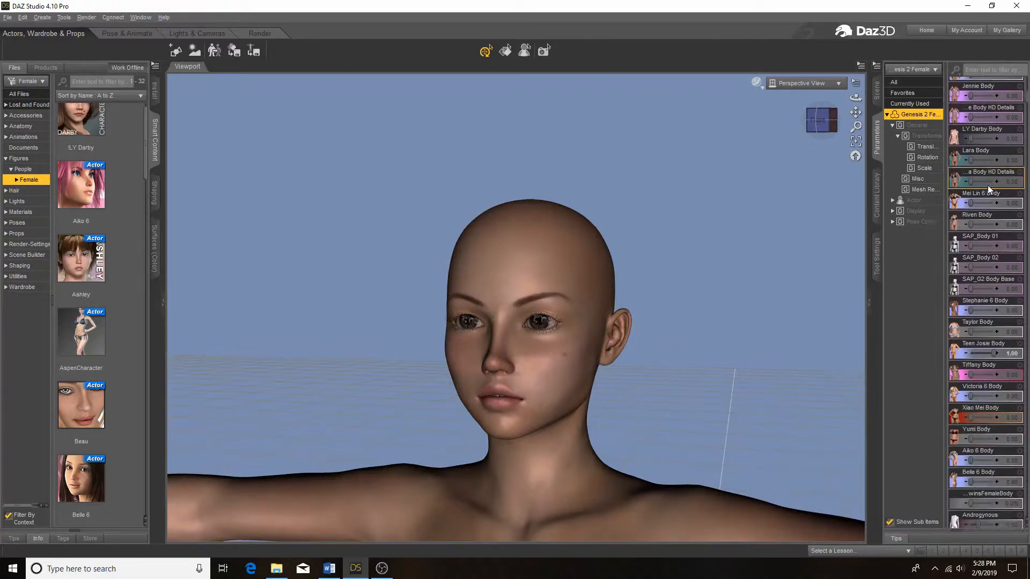
pyautogui.scroll(-6, 987, 185)
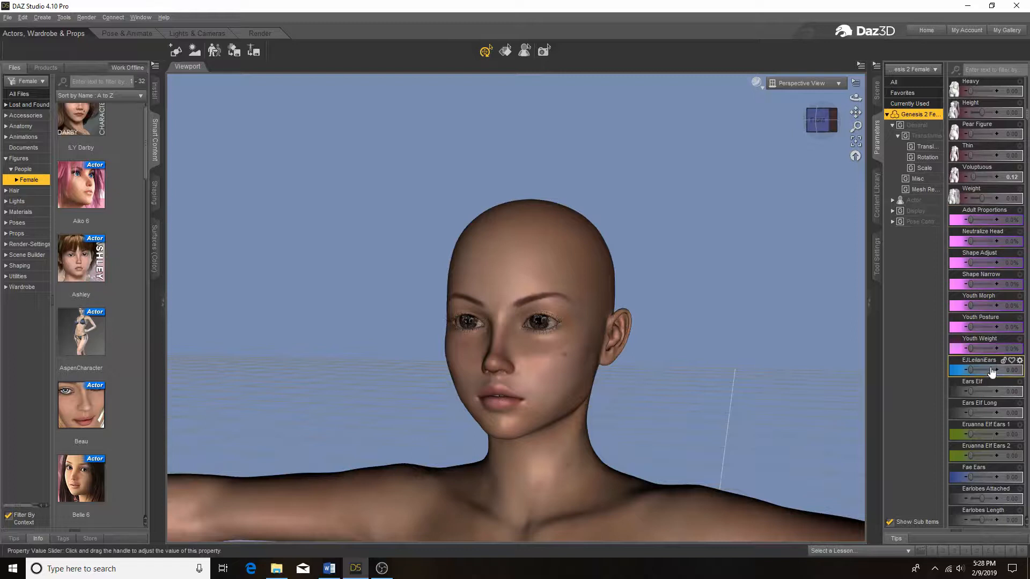
pyautogui.click(987, 234)
pyautogui.click(965, 346)
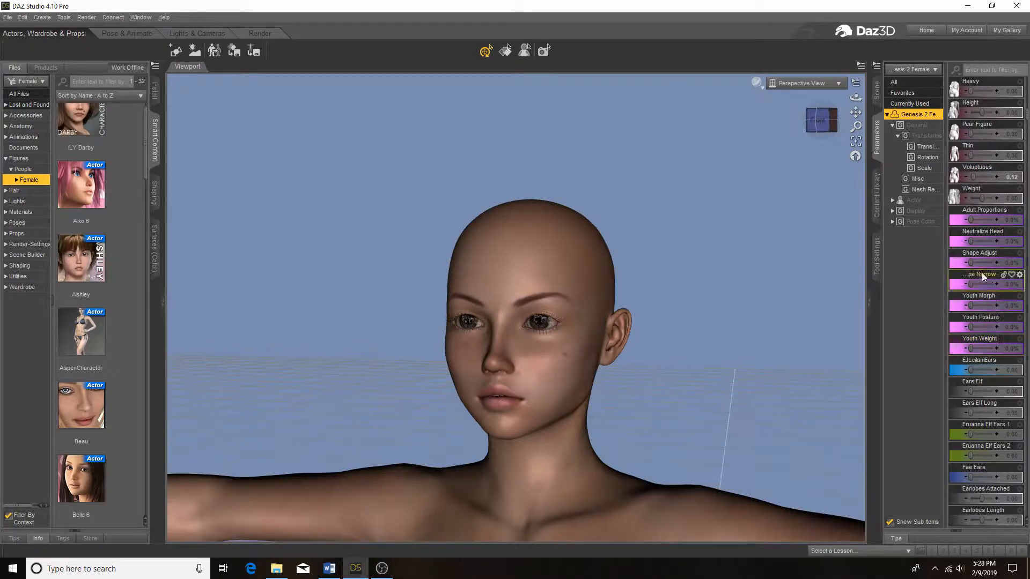
pyautogui.click(1009, 305)
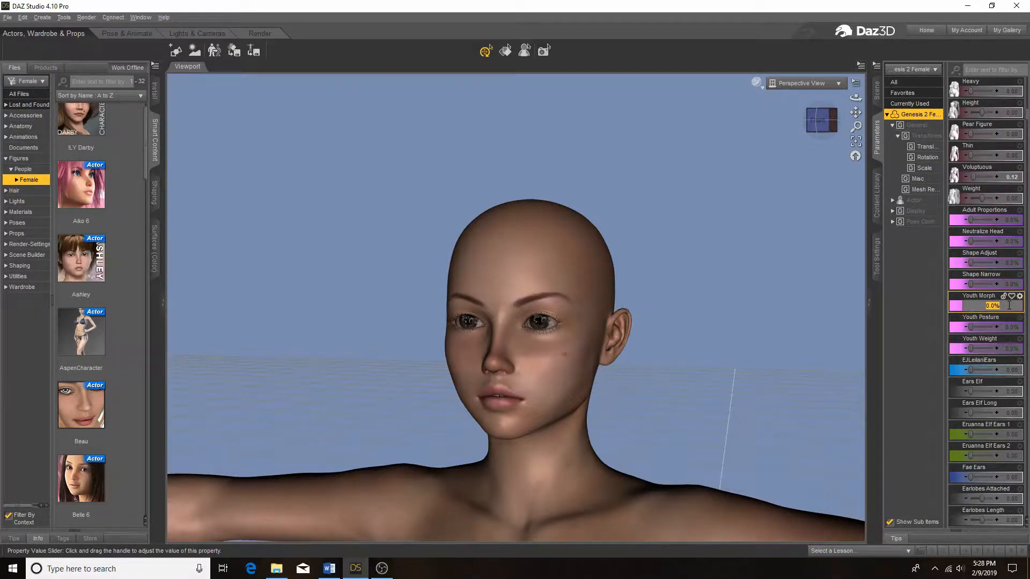
pyautogui.write('5')
pyautogui.press('Return')
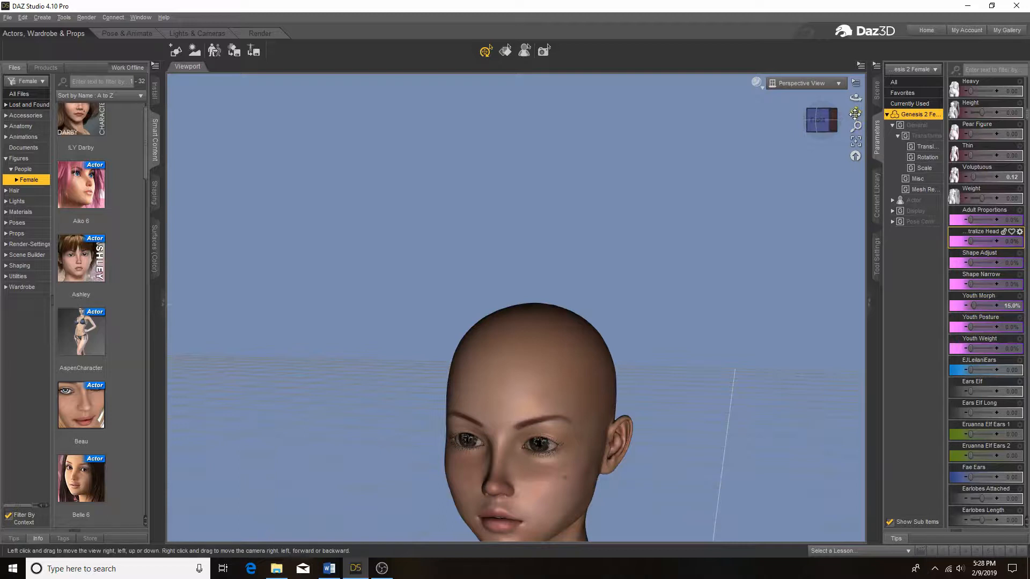
pyautogui.moveTo(855, 112); pyautogui.dragTo(856, 116)
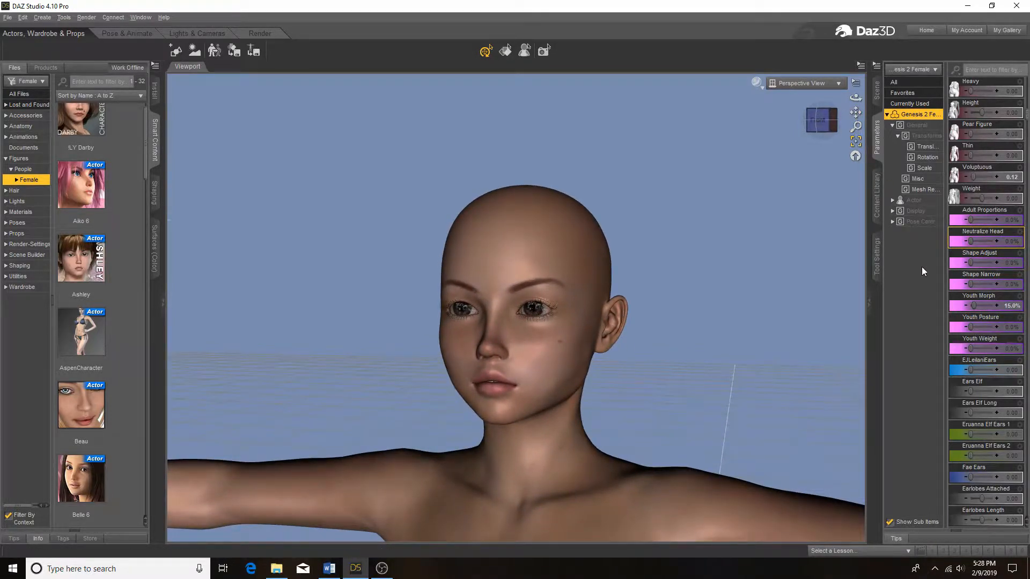
# Step: Reshape the figure's mouth with Lip Lower Size and Lip Upper Size at -0.75, Lips Thin at 0.44, and an adjusted Mouth Width
pyautogui.scroll(-10, 890, 241)
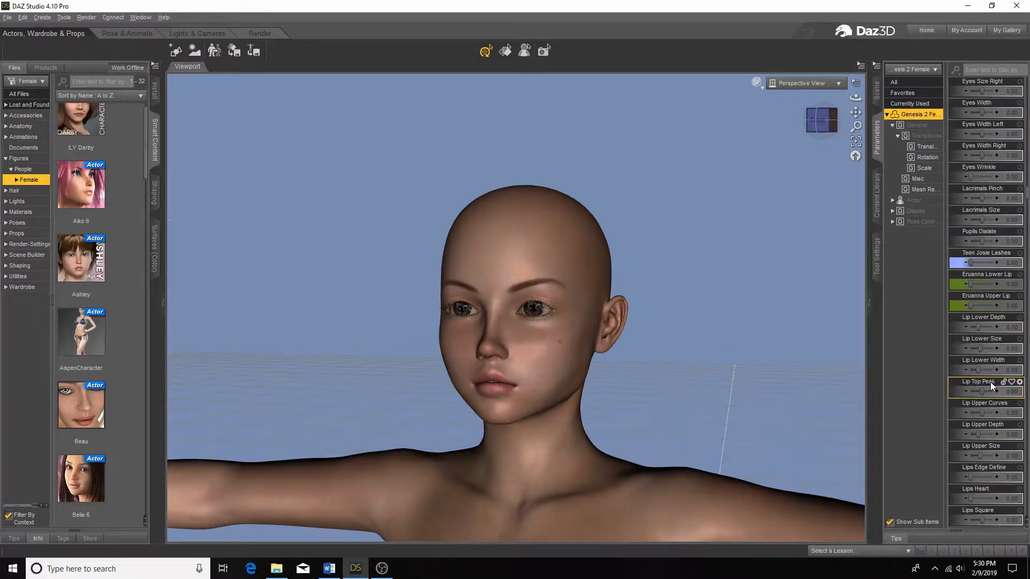
pyautogui.scroll(-3, 992, 385)
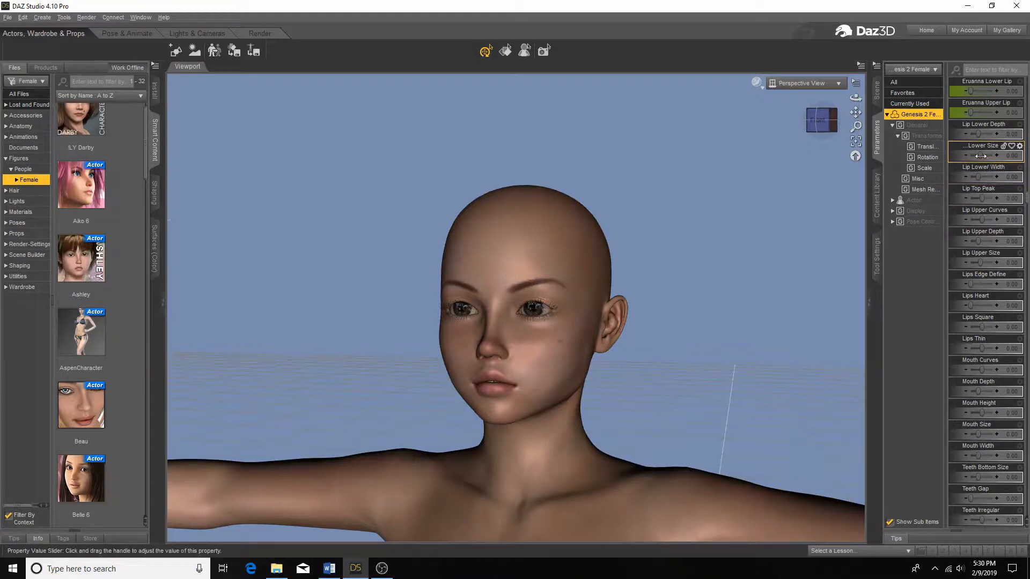
pyautogui.moveTo(980, 156); pyautogui.dragTo(959, 156)
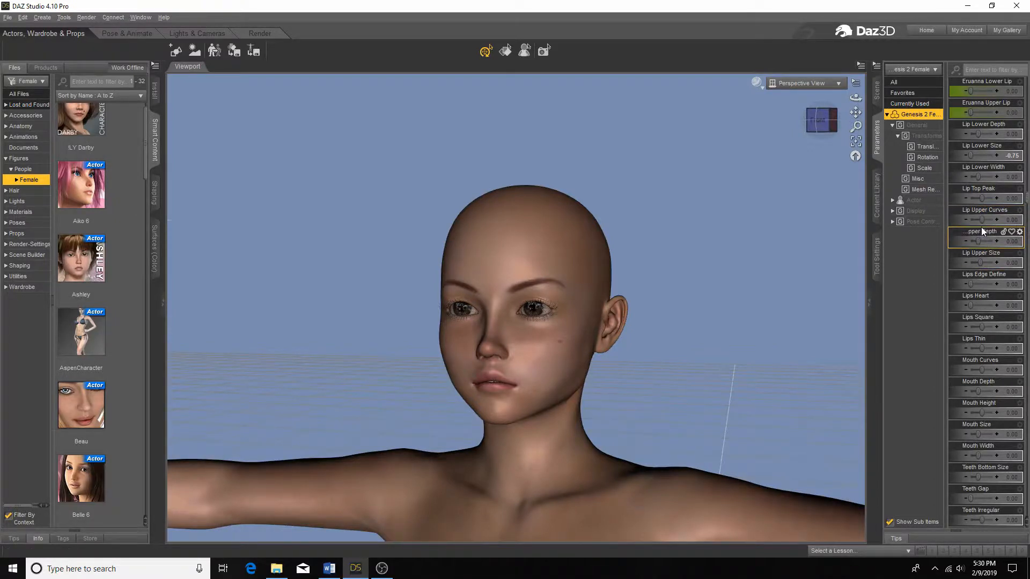
pyautogui.moveTo(977, 264); pyautogui.dragTo(938, 259)
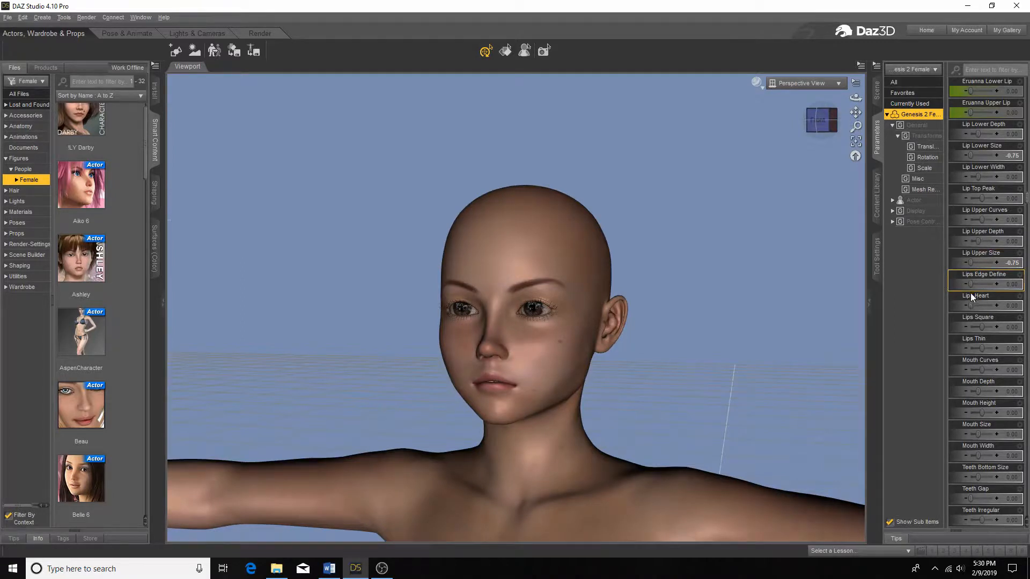
pyautogui.moveTo(983, 349); pyautogui.dragTo(986, 349)
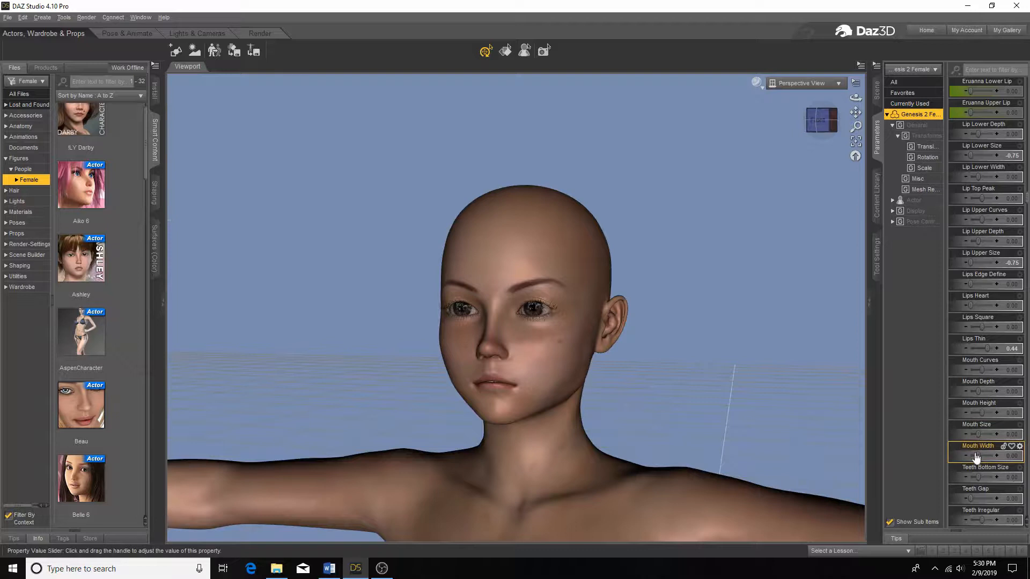
pyautogui.moveTo(976, 457); pyautogui.dragTo(981, 455)
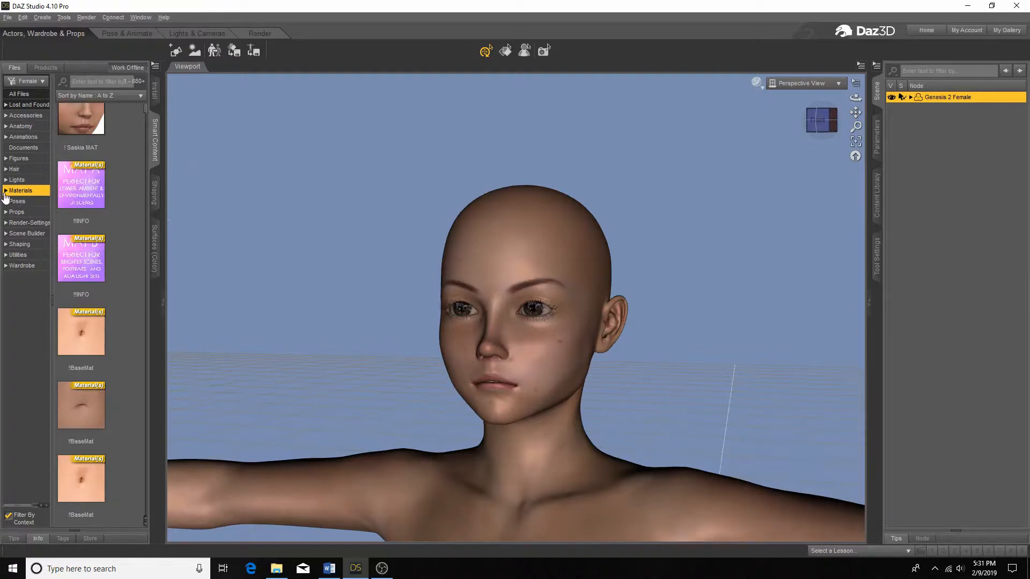
# Step: Apply the Iray Optimized Genesis 2 Female MAT skin material to the figure
pyautogui.click(6, 192)
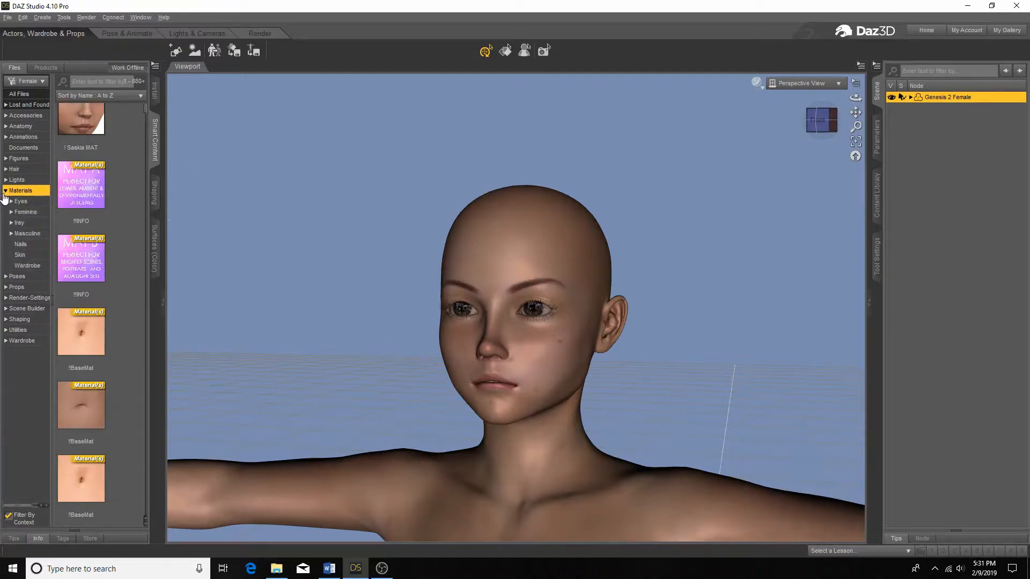
pyautogui.click(11, 222)
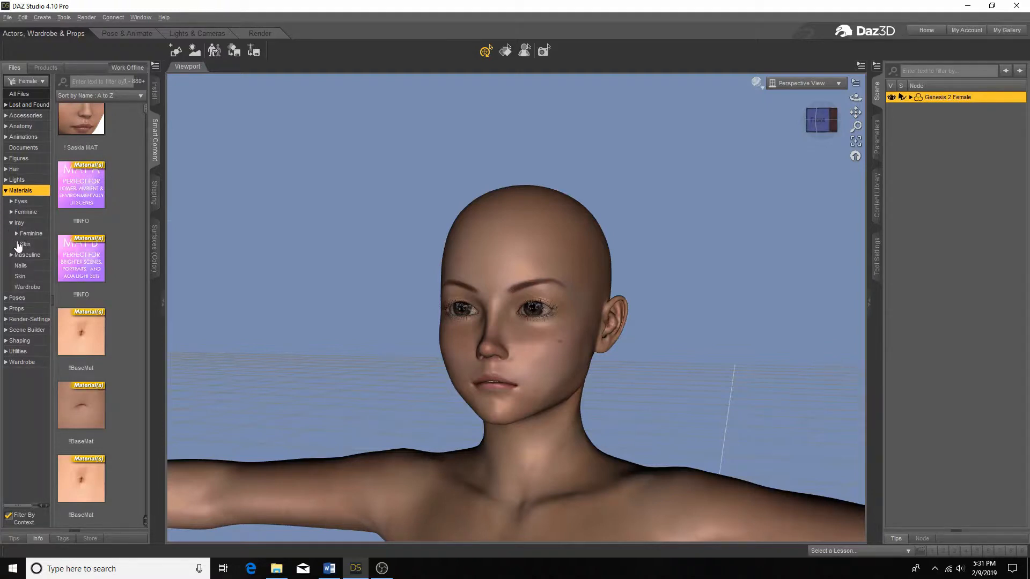
pyautogui.click(23, 245)
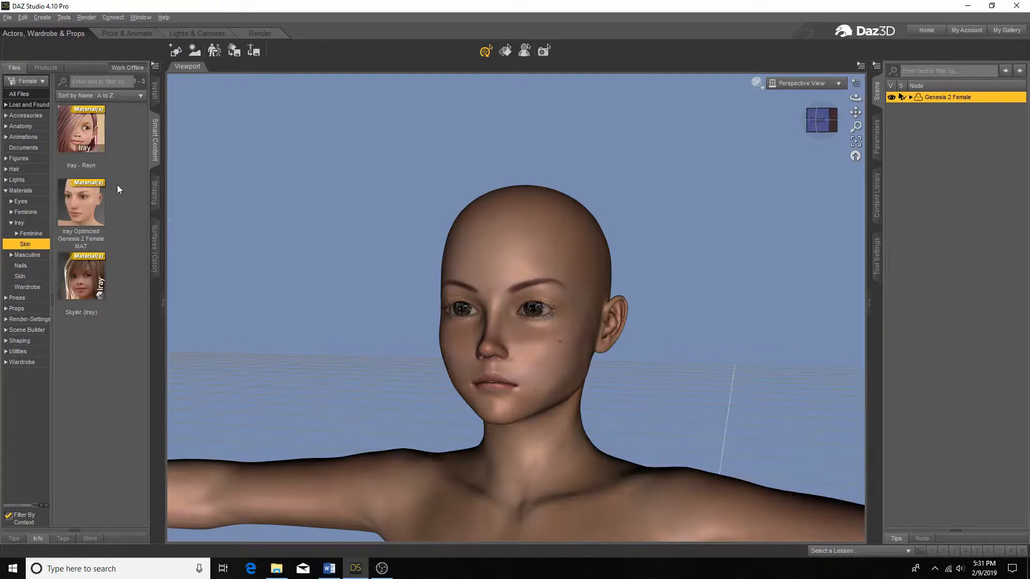
pyautogui.moveTo(103, 131)
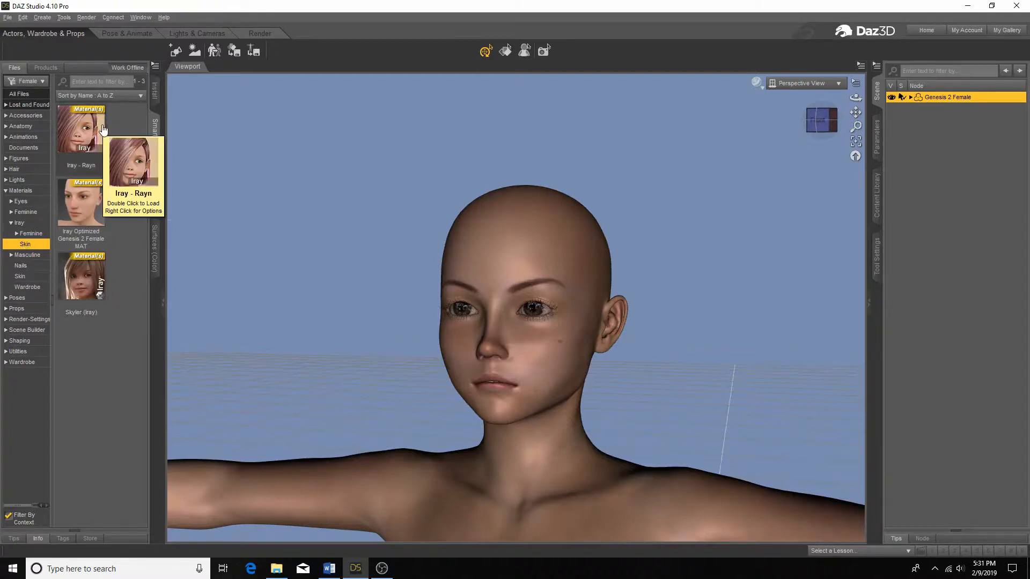
pyautogui.moveTo(103, 276)
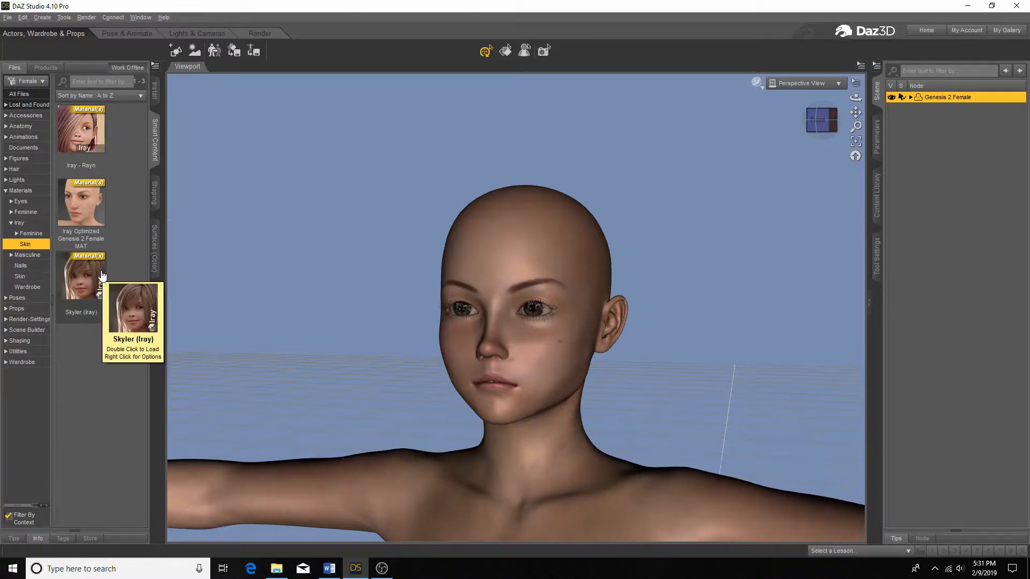
pyautogui.moveTo(94, 217)
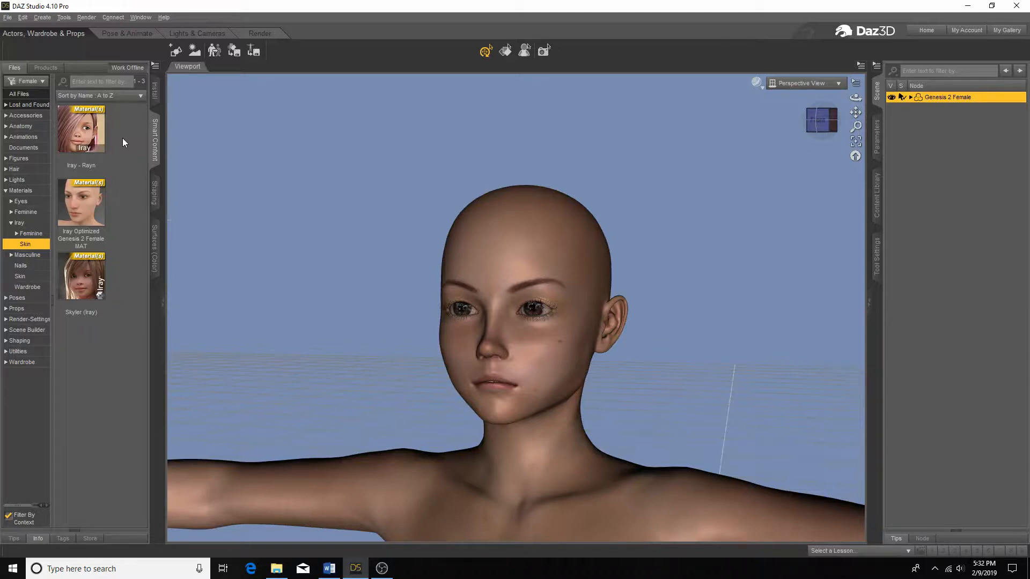
pyautogui.doubleClick(76, 211)
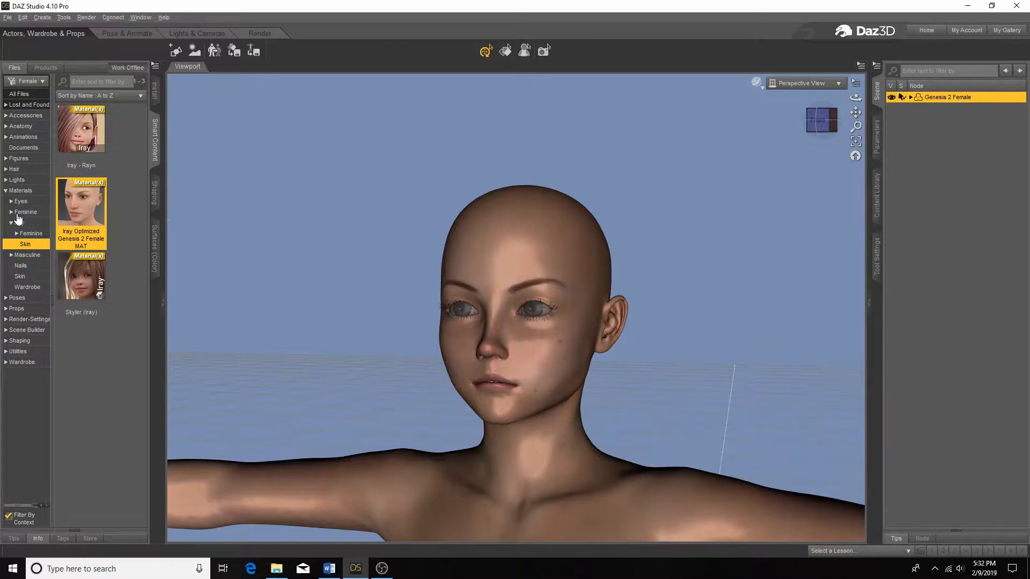
# Step: Add the Desideria Hair to the Genesis 2 Female figure
pyautogui.click(12, 171)
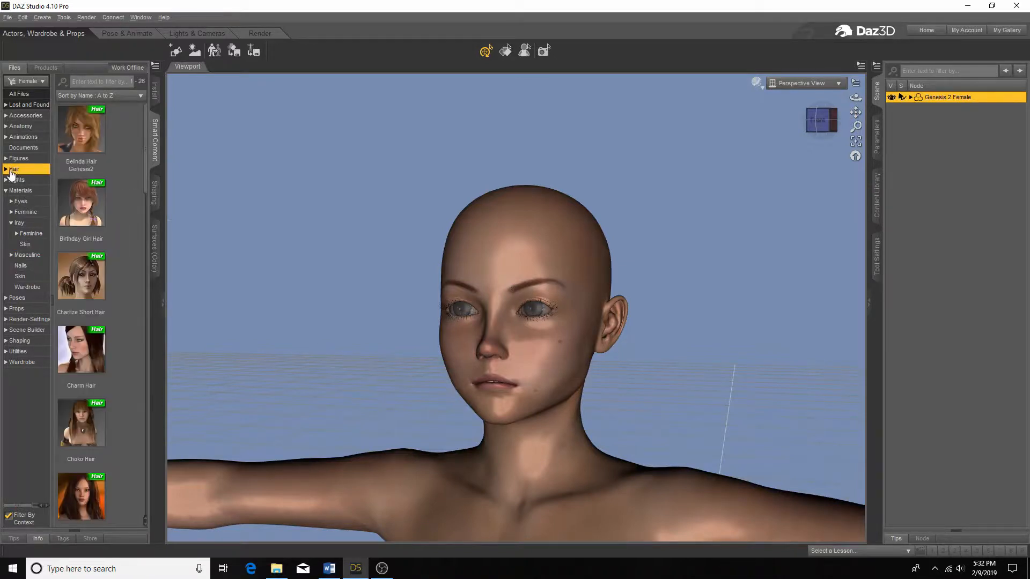
pyautogui.click(5, 170)
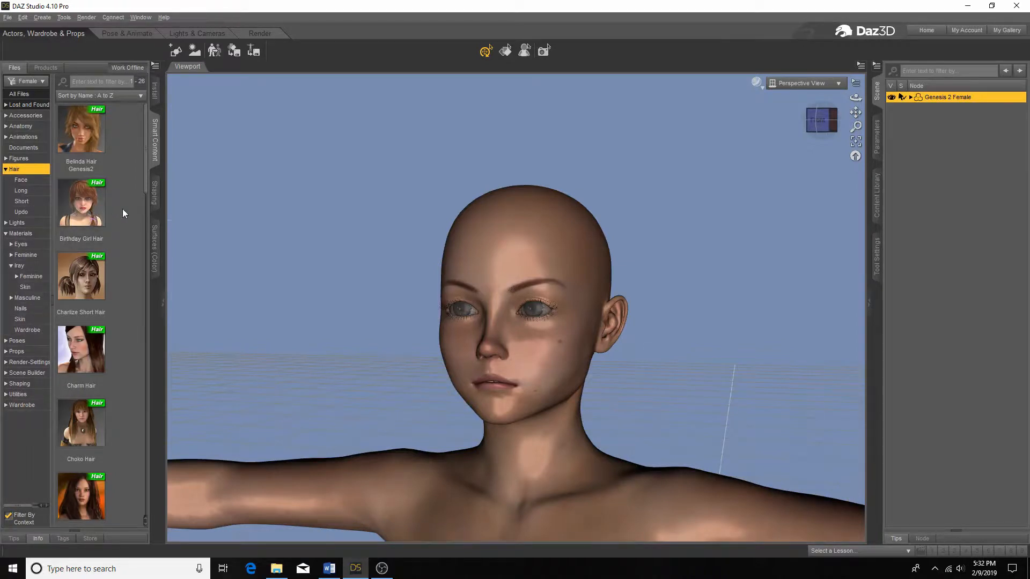
pyautogui.scroll(-5, 123, 210)
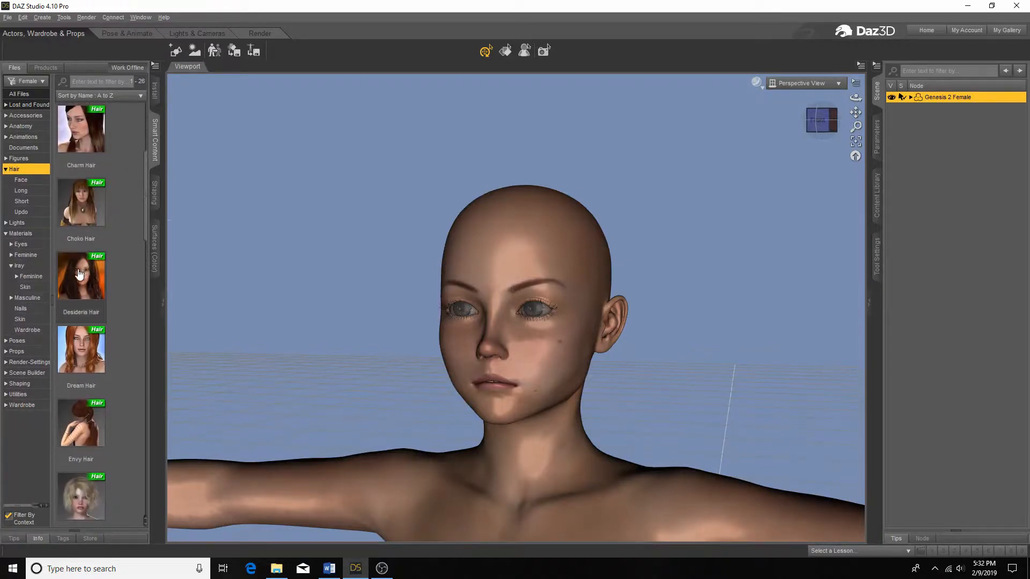
pyautogui.doubleClick(73, 275)
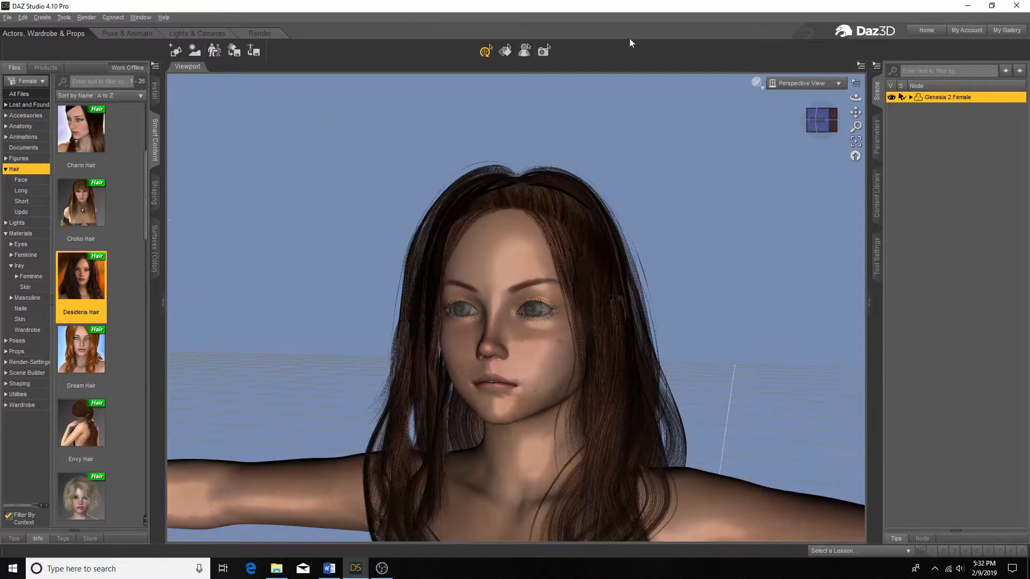
# Step: Select the Desideria Hair under the figure and set its Low-Hairline to 100%
pyautogui.click(910, 98)
pyautogui.click(932, 118)
pyautogui.click(877, 137)
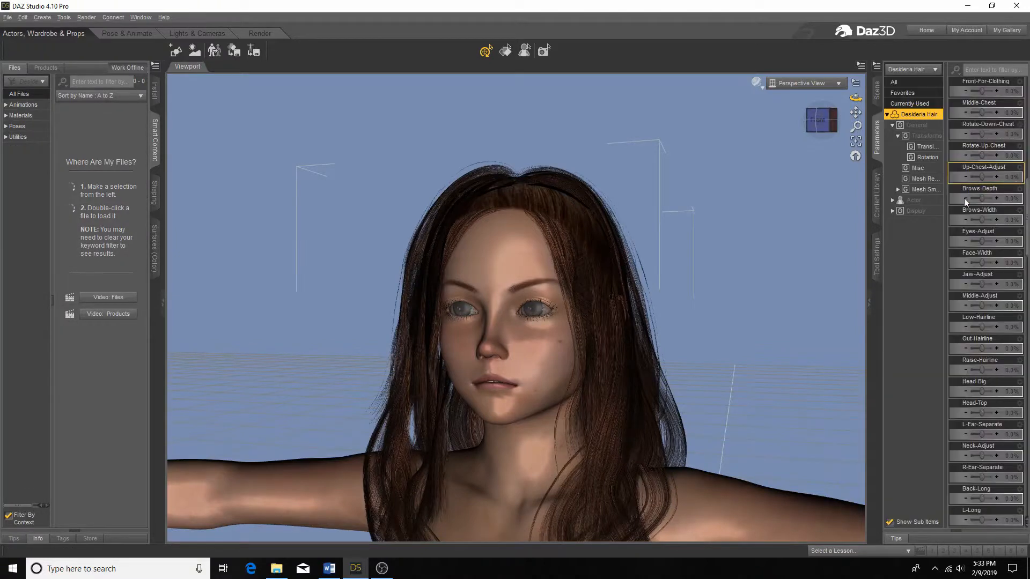
pyautogui.moveTo(983, 327); pyautogui.dragTo(1009, 329)
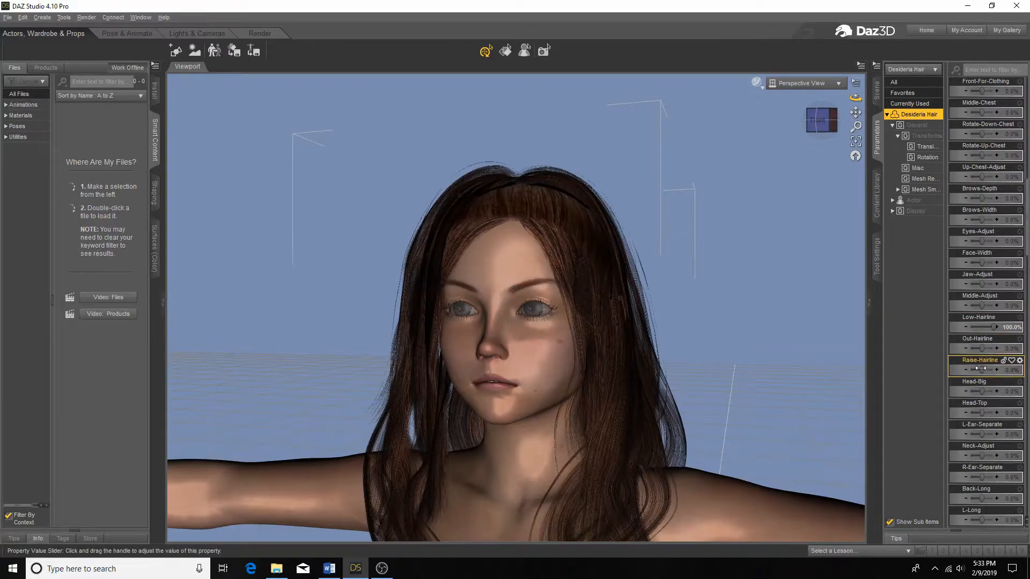
# Step: Set the Desideria Hair's Raise-Hairline to -100% and both L-All-Back and R-All-Back to 100%
pyautogui.moveTo(981, 369)
pyautogui.moveTo(982, 369); pyautogui.dragTo(966, 368)
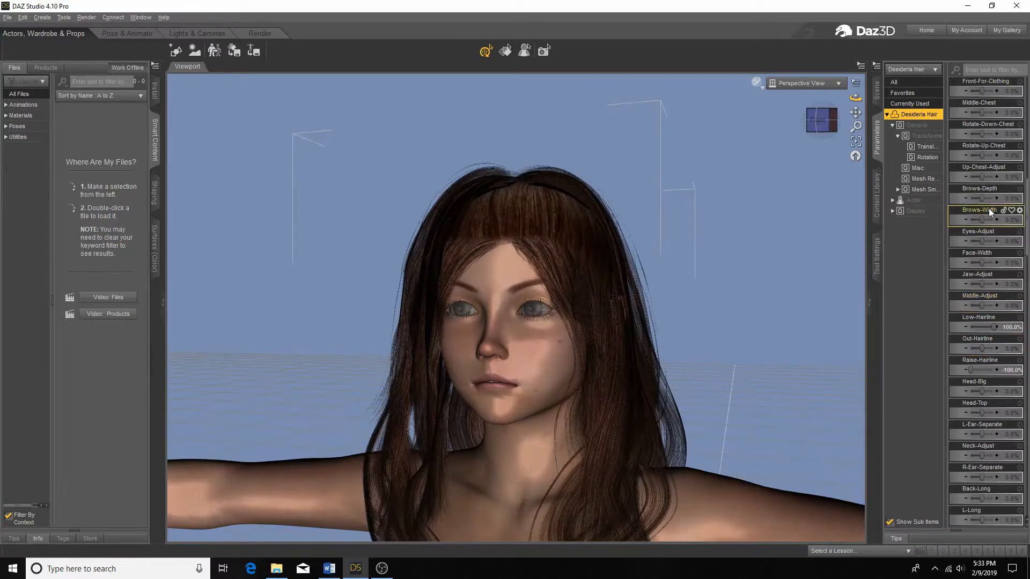
pyautogui.scroll(3, 989, 209)
pyautogui.scroll(3, 989, 209)
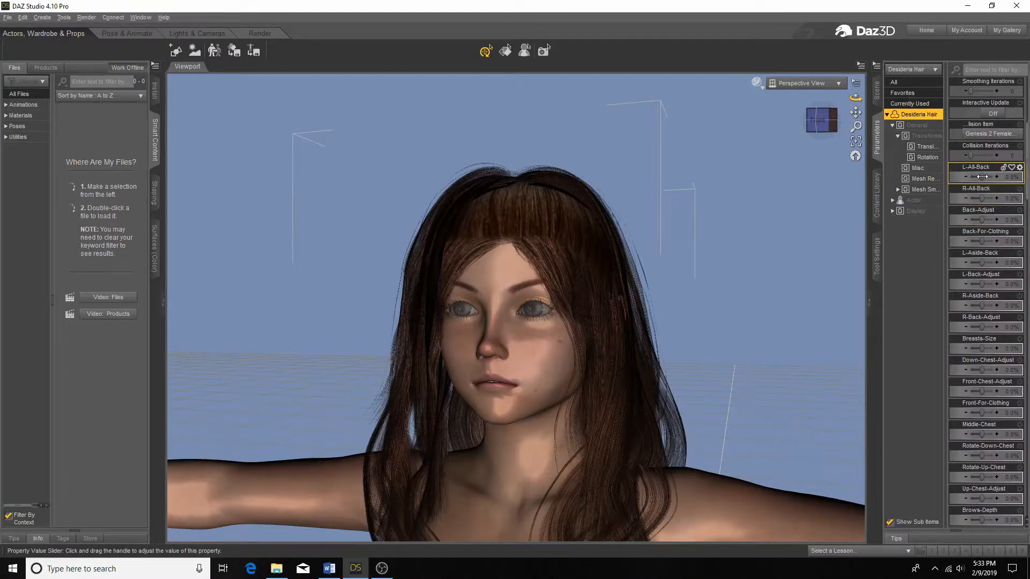
pyautogui.moveTo(982, 177); pyautogui.dragTo(998, 198)
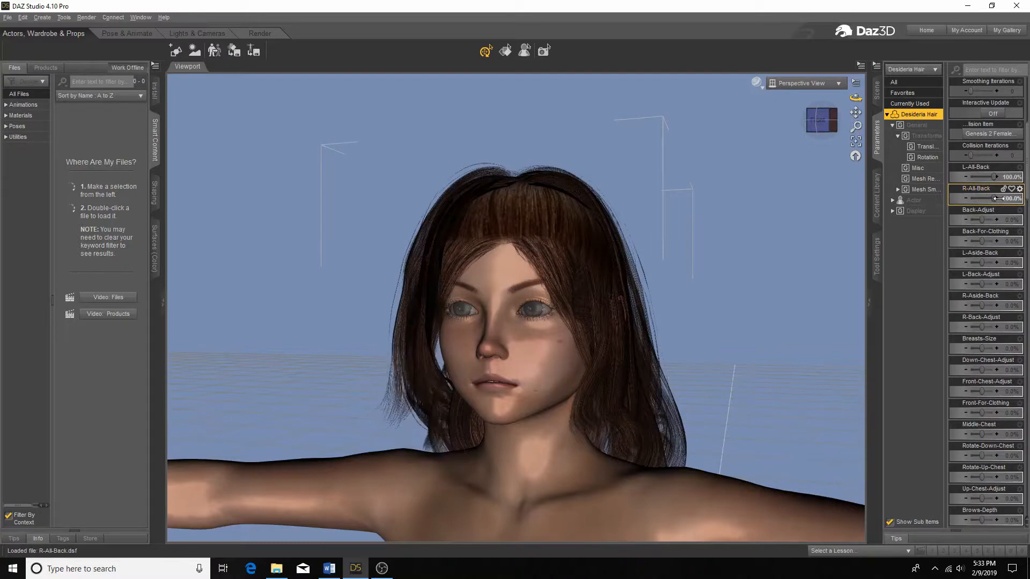
pyautogui.click(827, 129)
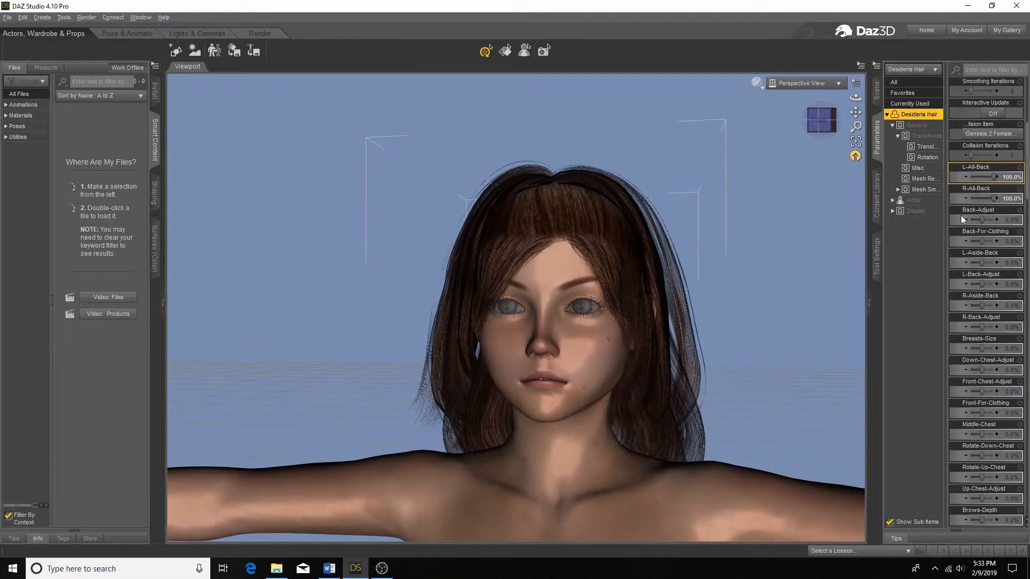
# Step: Lengthen the Desideria Hair by setting Back-Long, L-Long and R-Long to 100%
pyautogui.scroll(-10, 971, 241)
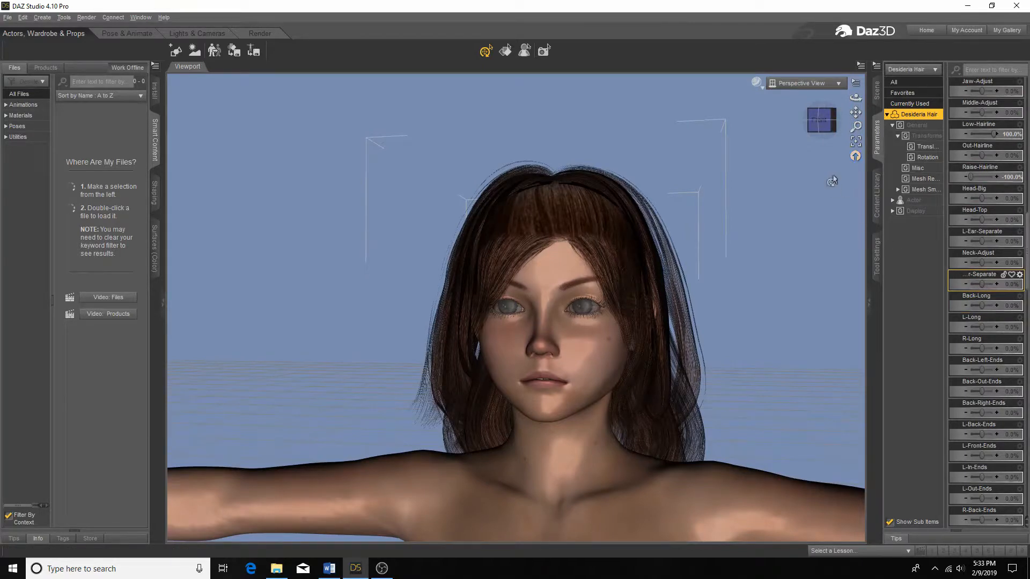
pyautogui.click(829, 128)
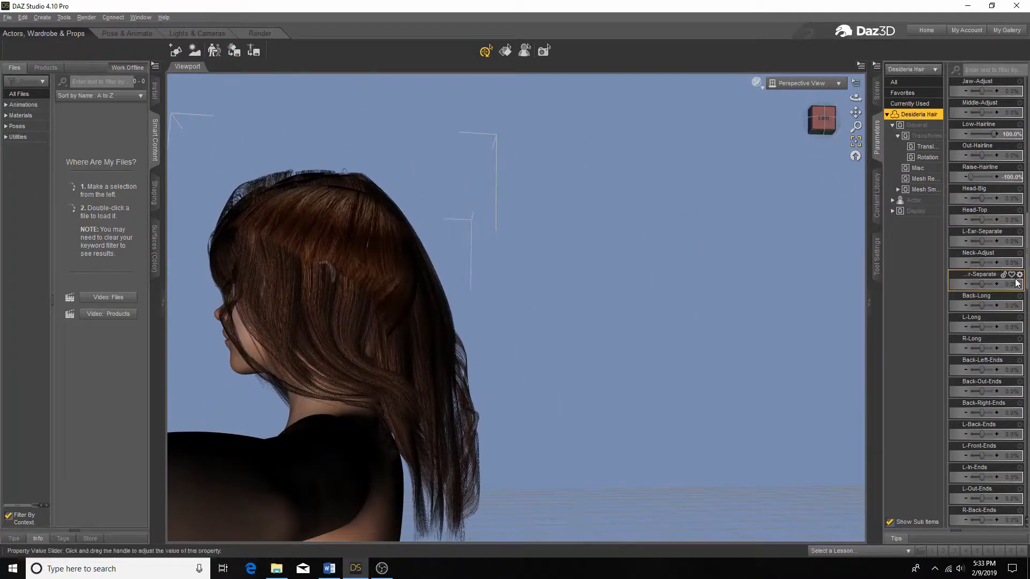
pyautogui.moveTo(981, 307); pyautogui.dragTo(998, 348)
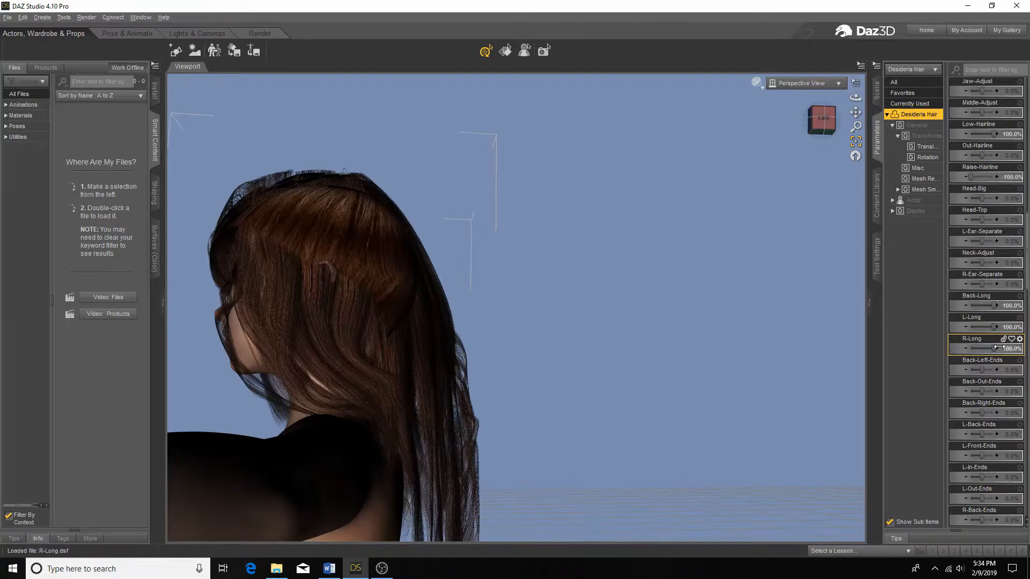
pyautogui.click(821, 119)
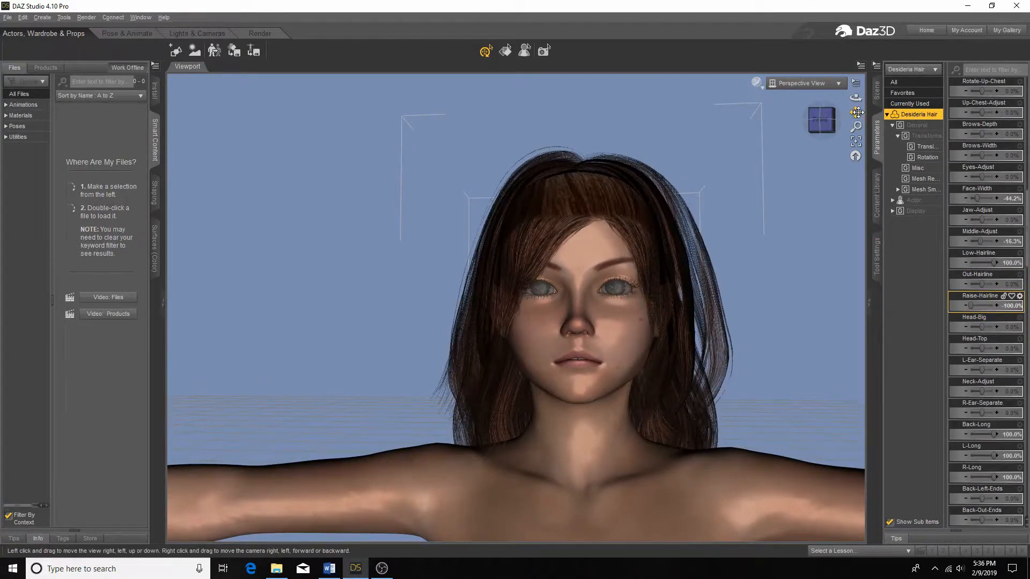
pyautogui.moveTo(856, 113); pyautogui.dragTo(803, 81)
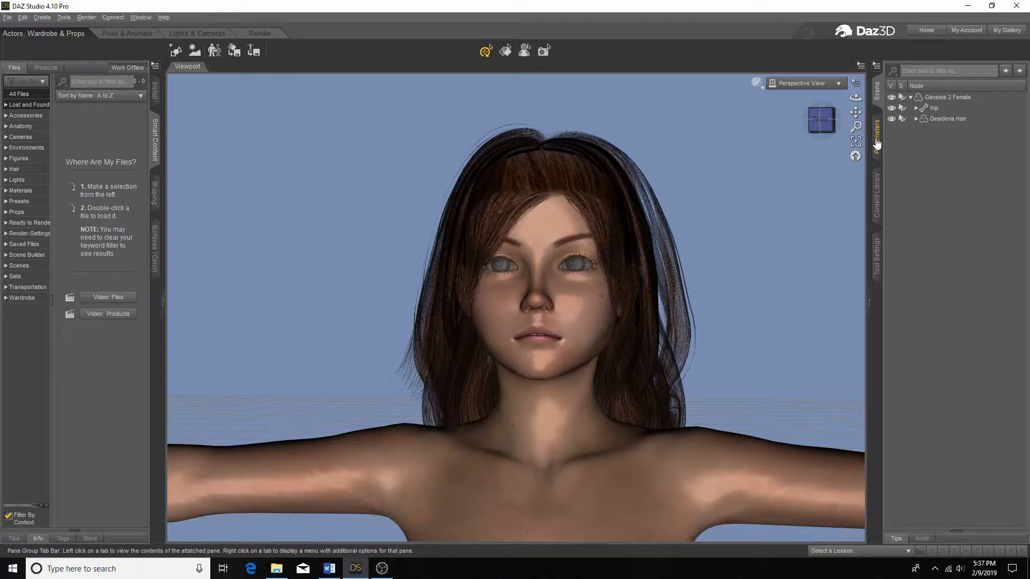
# Step: Browse the wardrobe items offered for the Genesis 2 Female figure
pyautogui.click(943, 98)
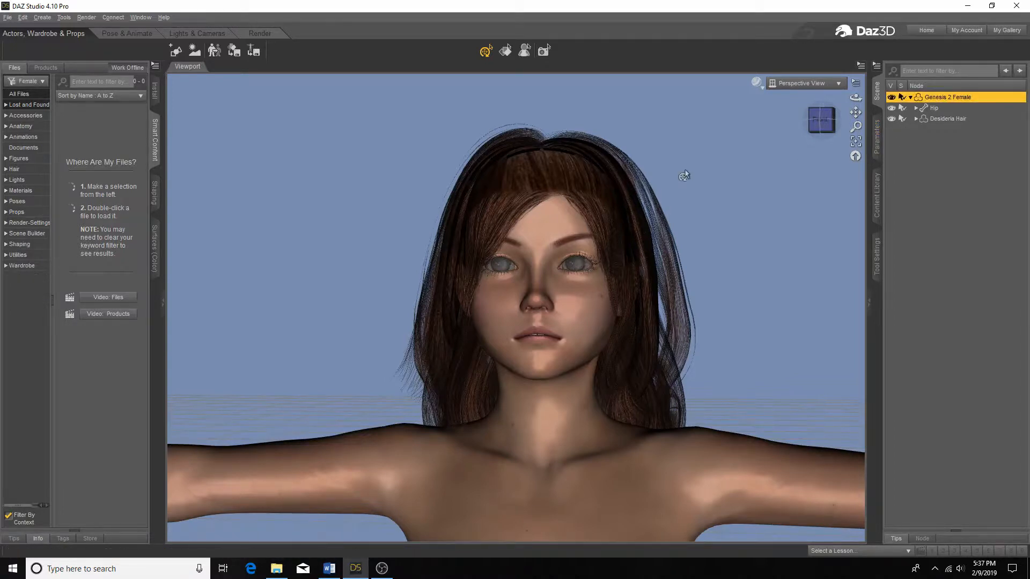
pyautogui.click(21, 266)
pyautogui.click(5, 266)
pyautogui.scroll(5, 86, 299)
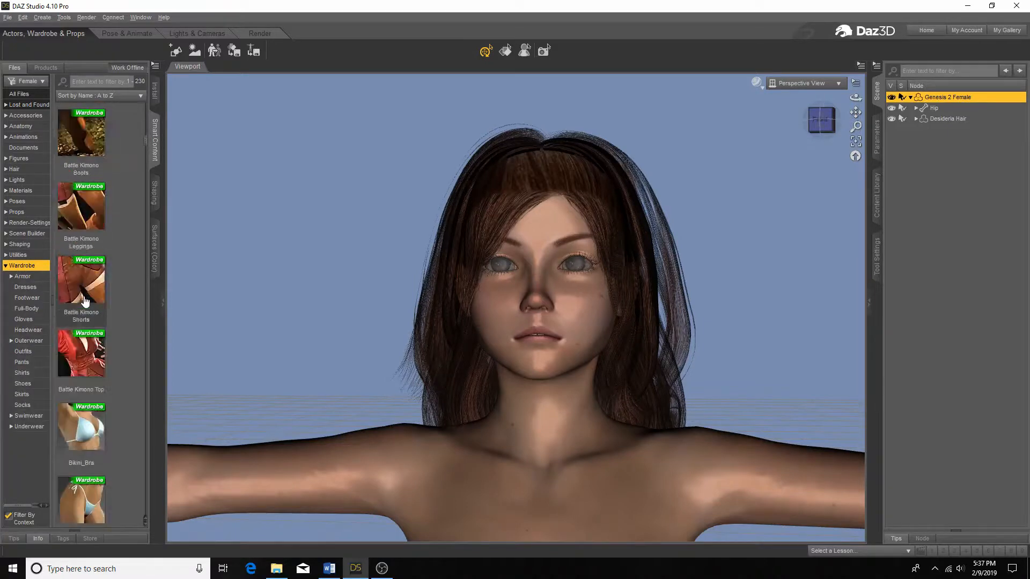
pyautogui.scroll(10, 86, 301)
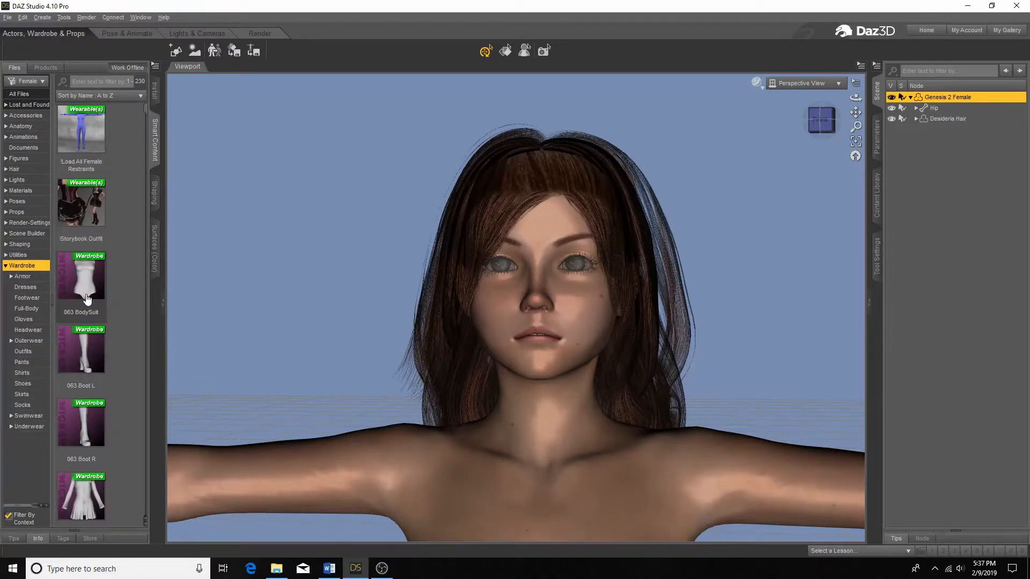
pyautogui.scroll(-11, 87, 300)
pyautogui.scroll(-10, 87, 300)
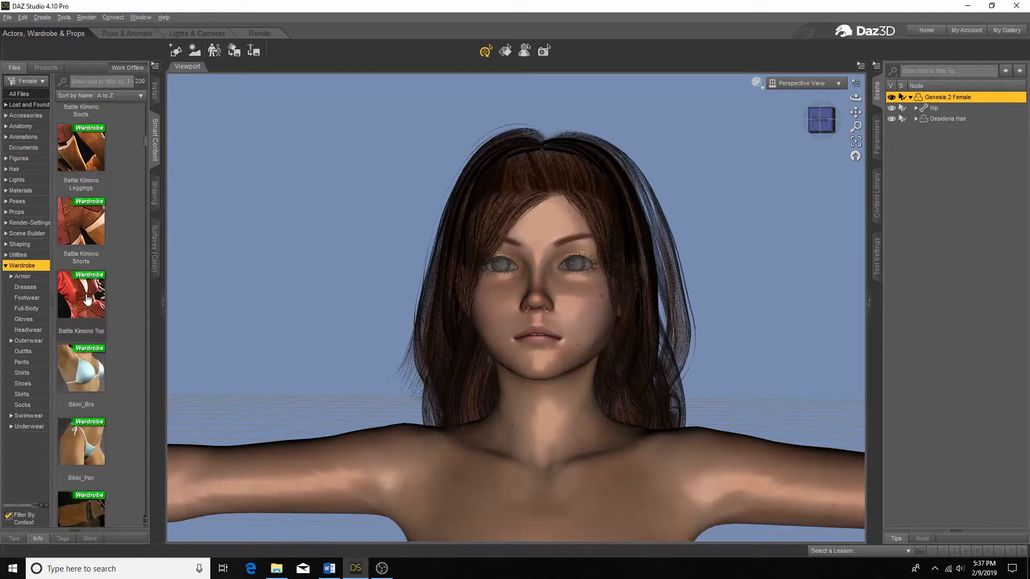
pyautogui.scroll(-1, 86, 300)
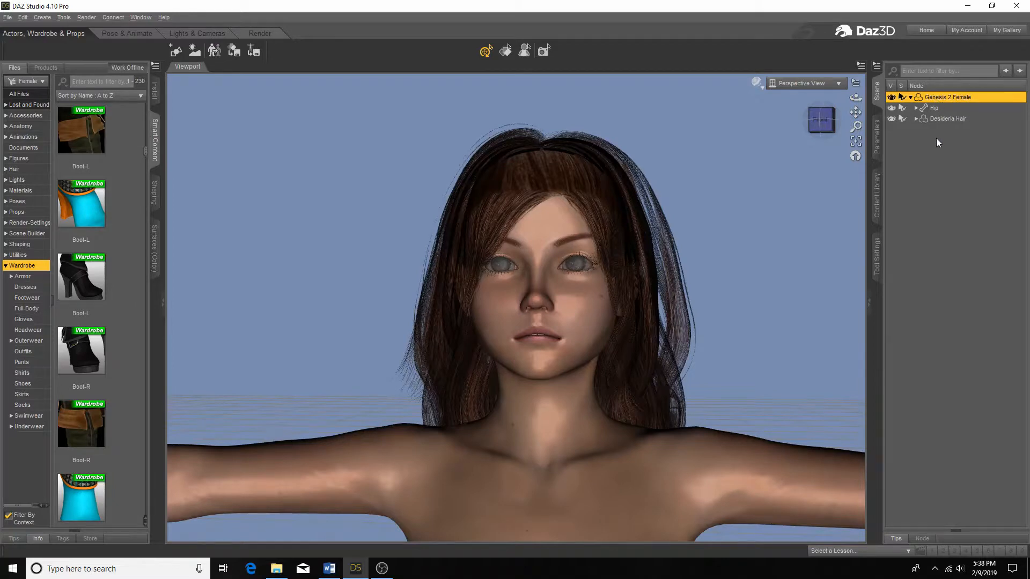
# Step: Deselect the figure and add the 50sCMShirt from the wardrobe's shirts to the scene
pyautogui.click(945, 159)
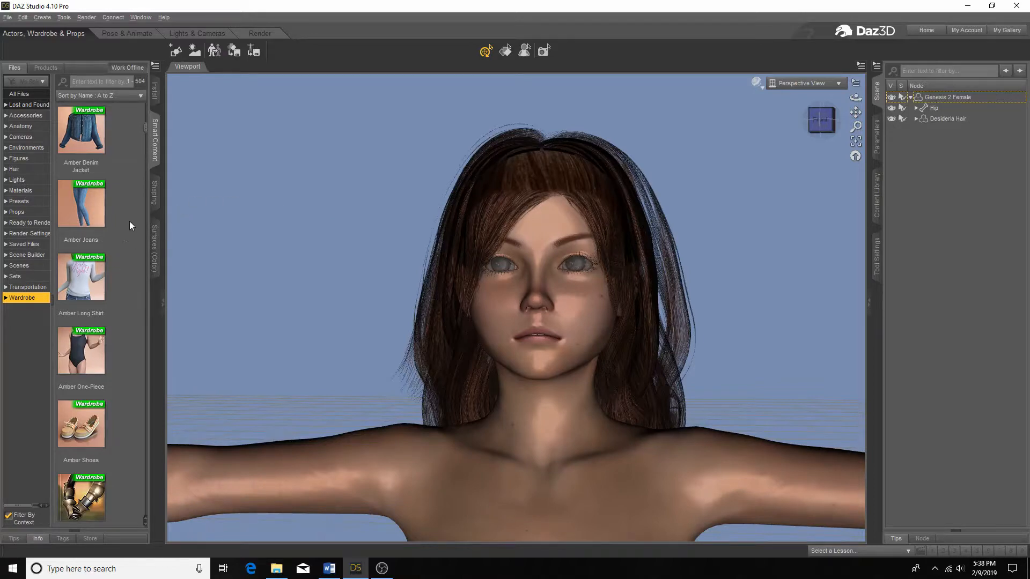
pyautogui.scroll(5, 134, 177)
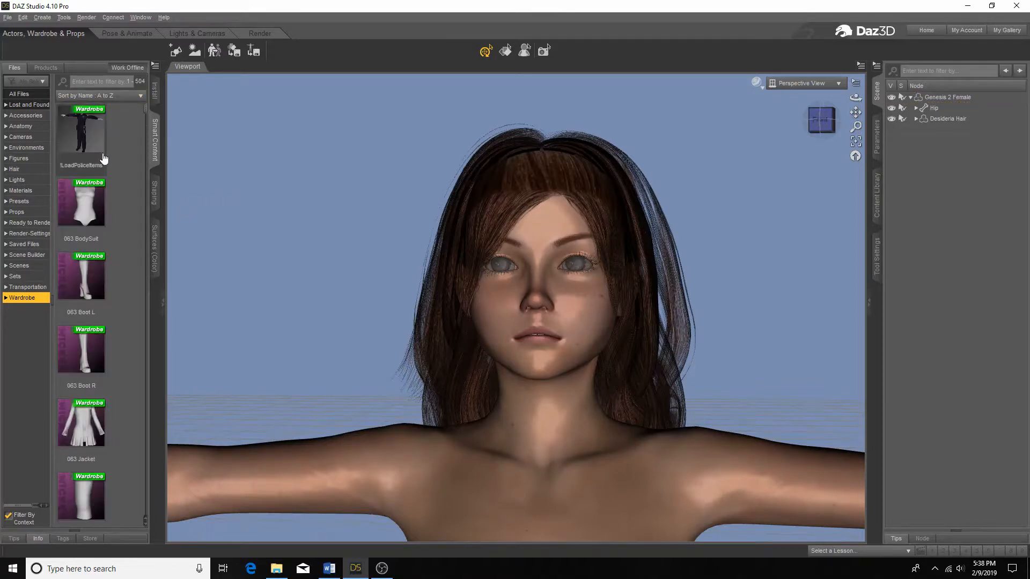
pyautogui.scroll(-2, 123, 194)
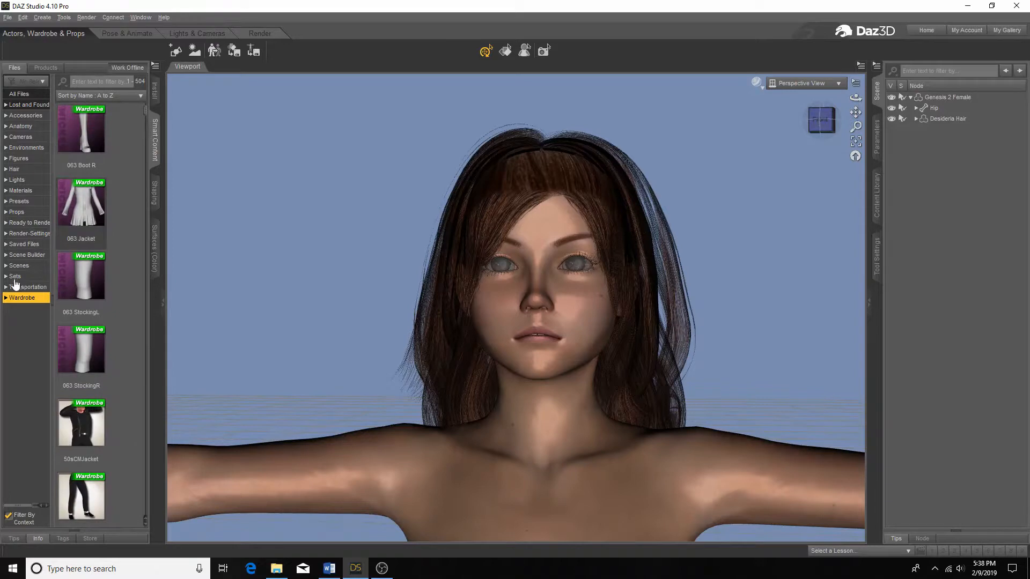
pyautogui.click(6, 302)
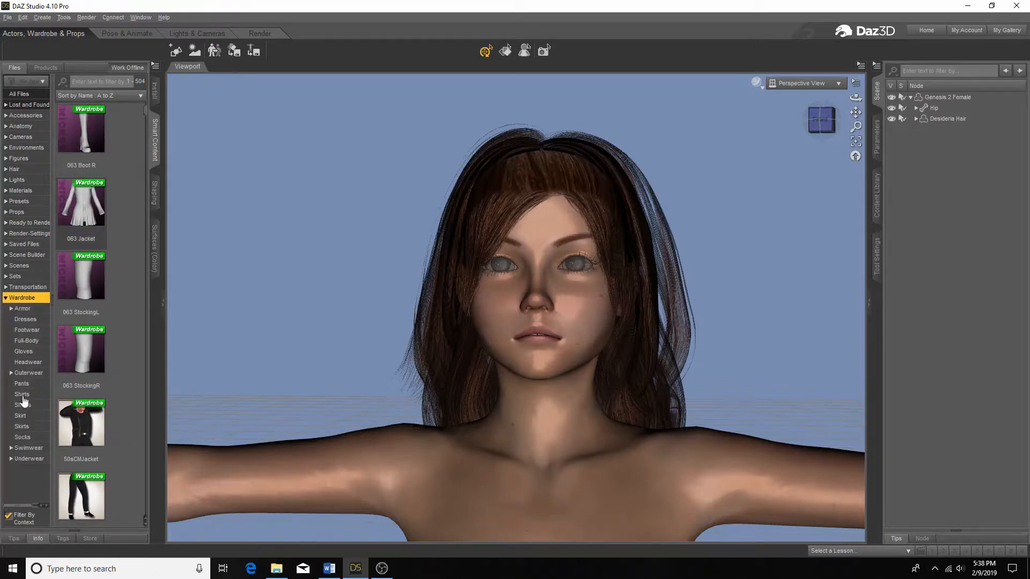
pyautogui.click(33, 394)
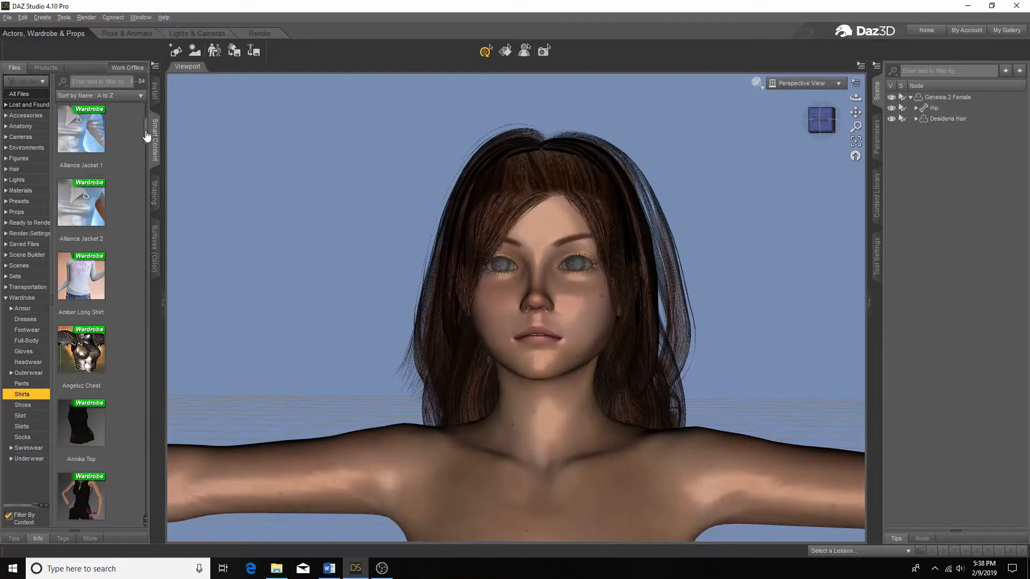
pyautogui.scroll(3, 144, 129)
pyautogui.scroll(1, 146, 120)
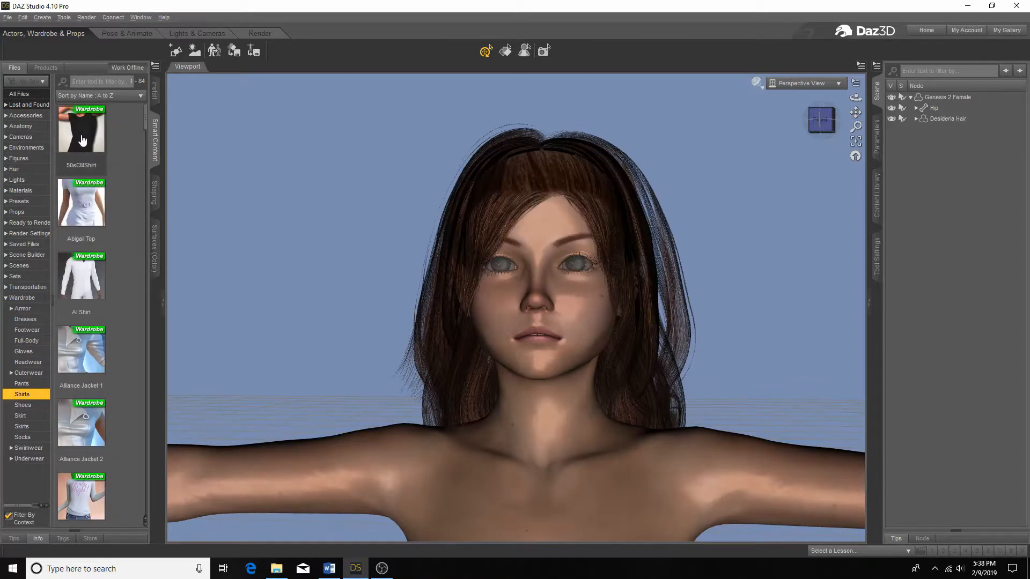
pyautogui.moveTo(82, 141)
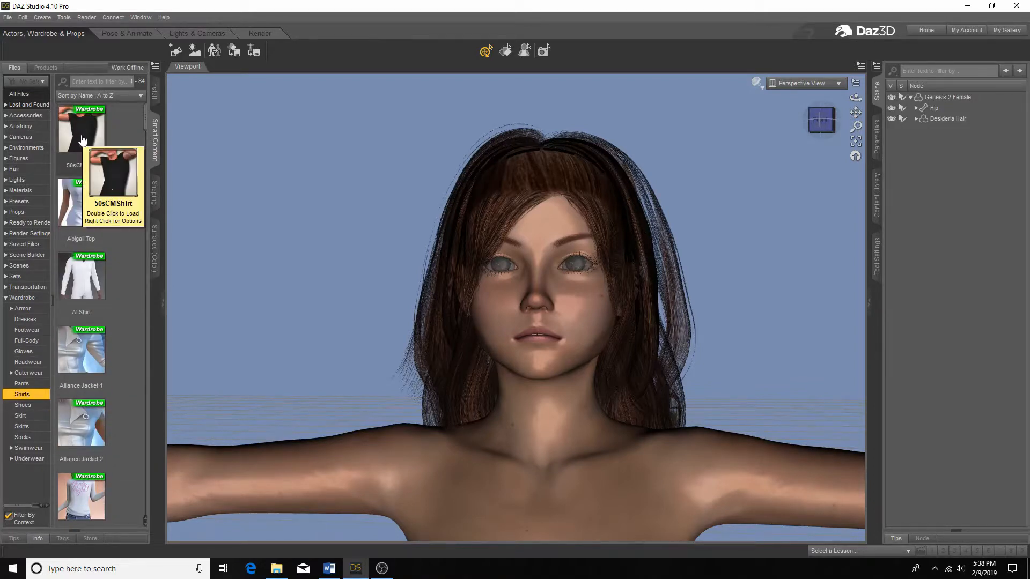
pyautogui.doubleClick(85, 142)
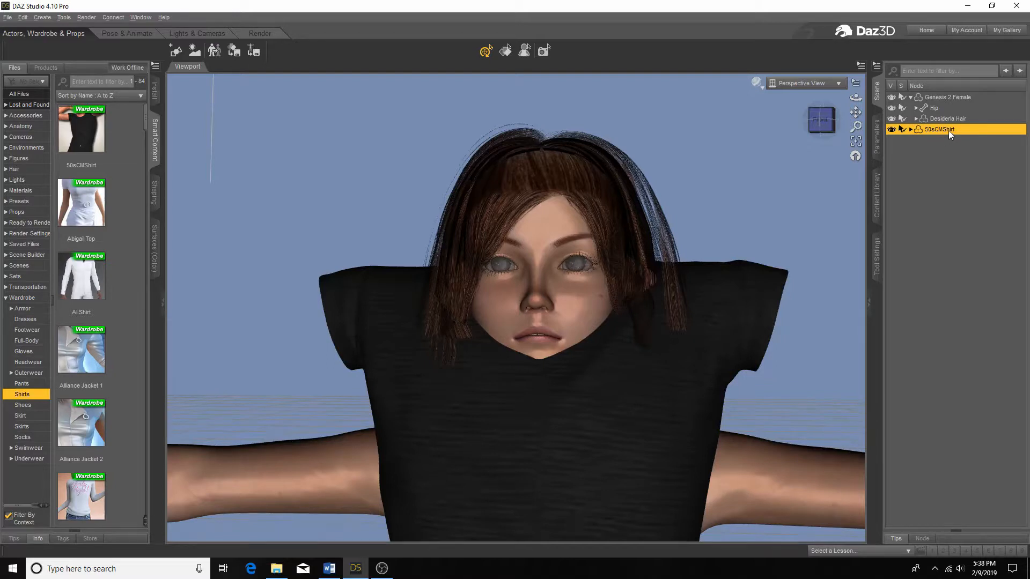
# Step: Show all parameters of the 50sCMShirt and set its Point At target to Genesis 2 Female
pyautogui.click(878, 138)
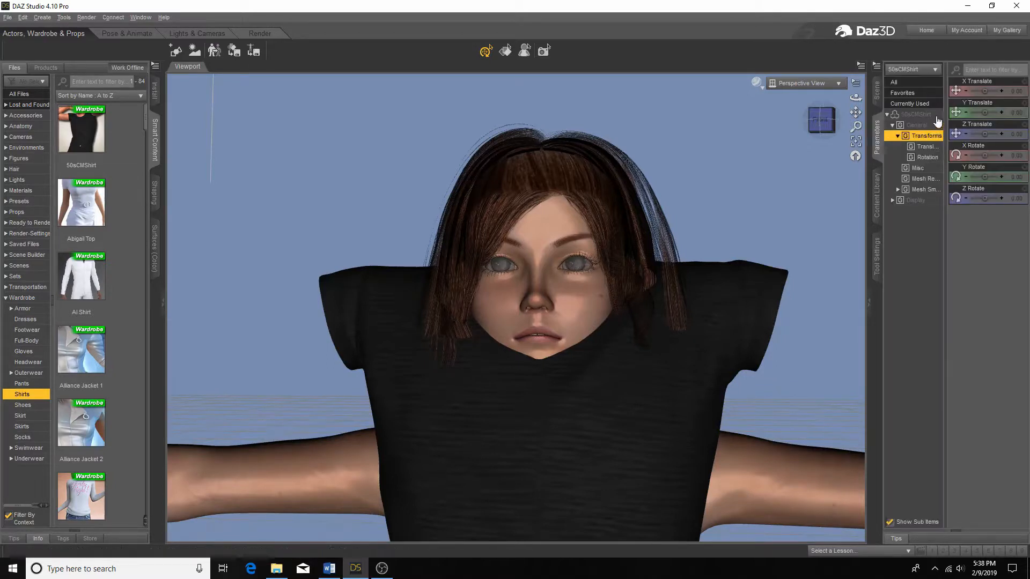
pyautogui.click(931, 114)
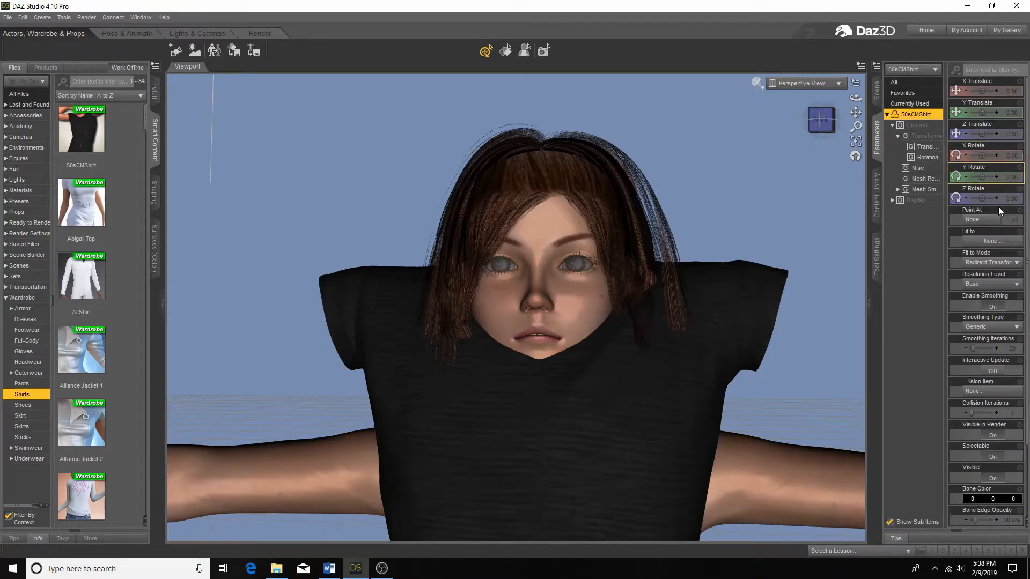
pyautogui.click(994, 221)
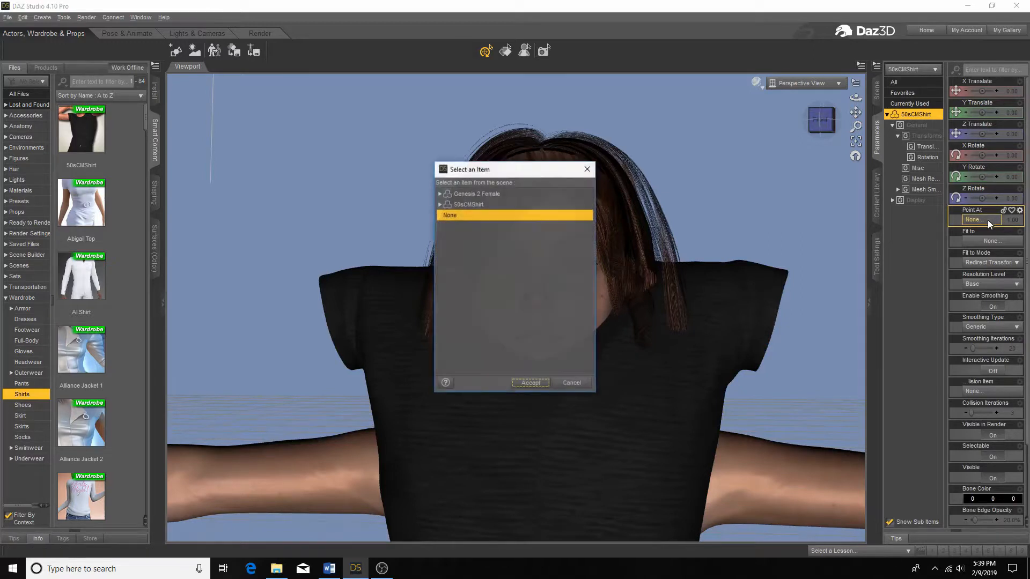
pyautogui.click(494, 195)
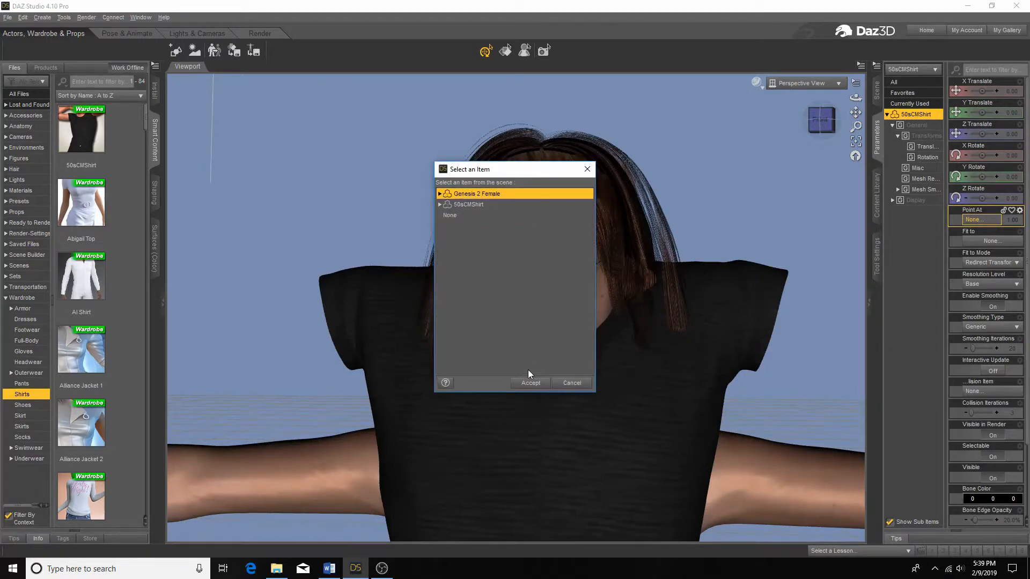
pyautogui.click(530, 384)
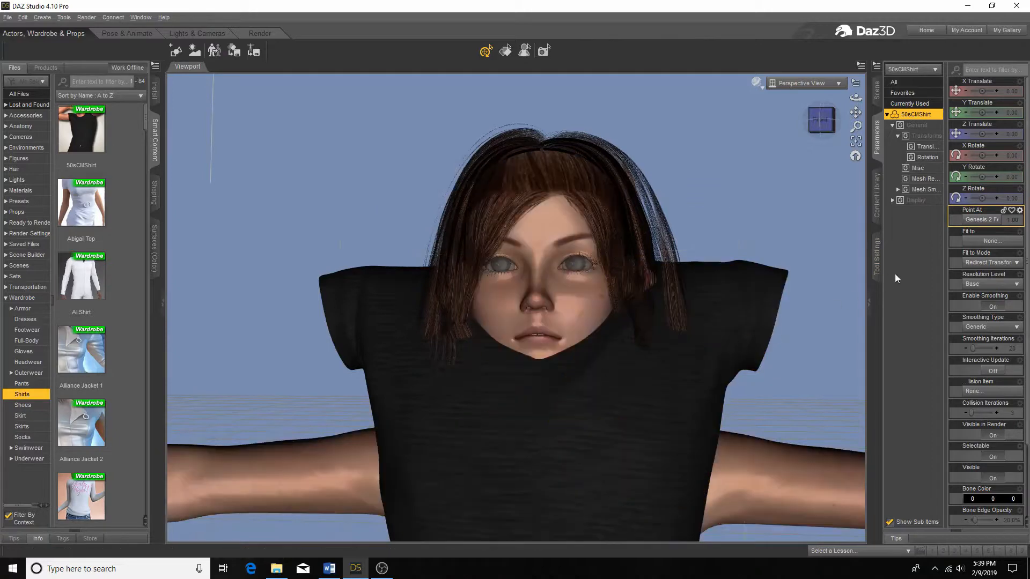
# Step: Fit the 50sCMShirt to Genesis 2 Female with Parent To Target enabled
pyautogui.click(969, 241)
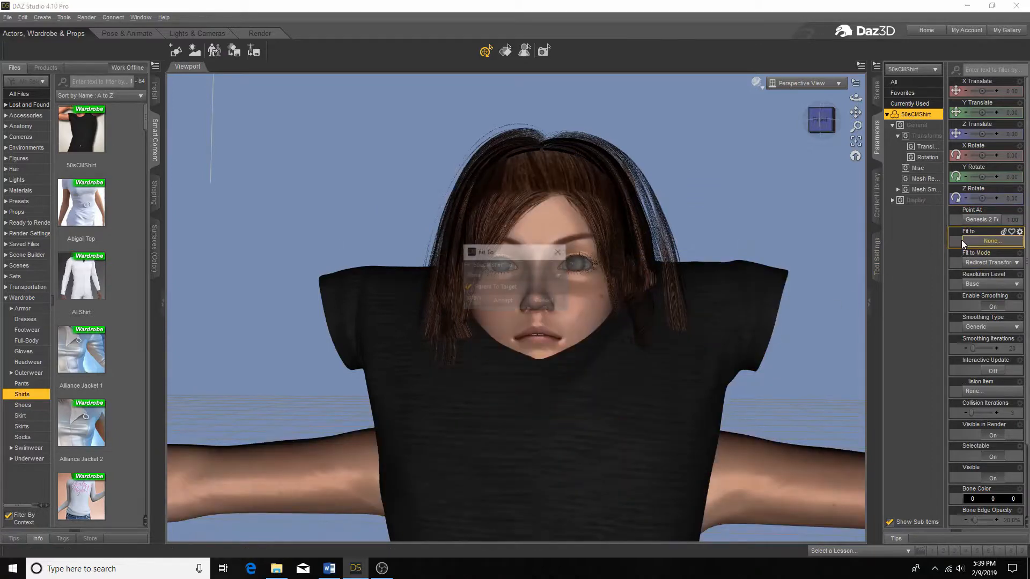
pyautogui.click(501, 275)
pyautogui.click(492, 295)
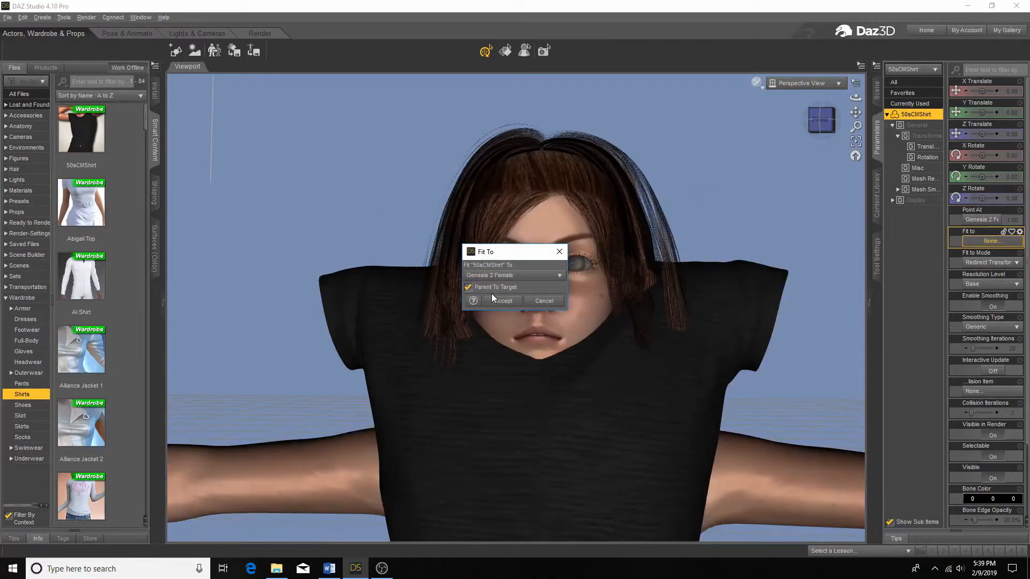
pyautogui.click(494, 300)
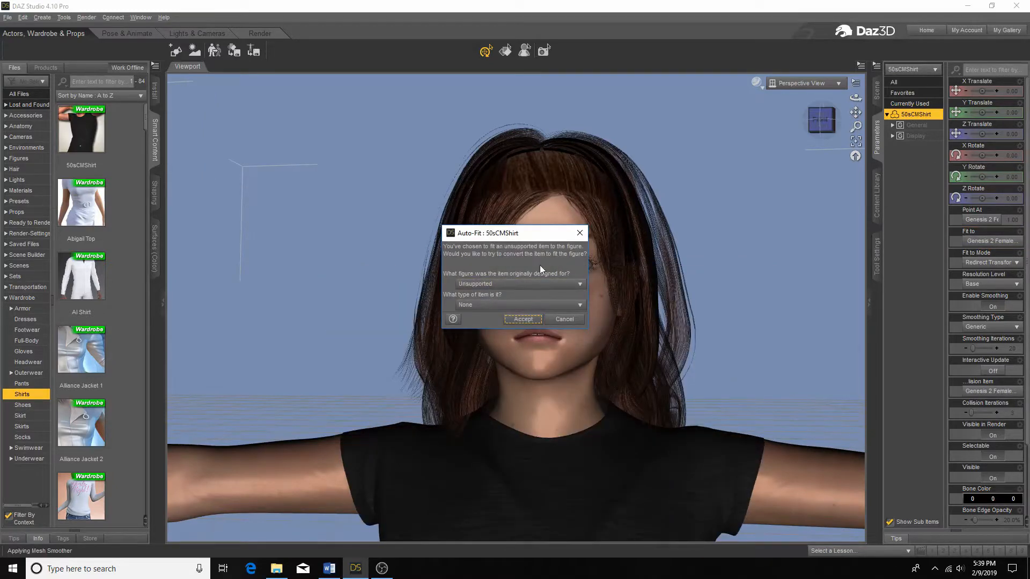
# Step: Auto-Fit the 50sCMShirt with Genesis as its original figure and Shirt as its item type
pyautogui.click(499, 287)
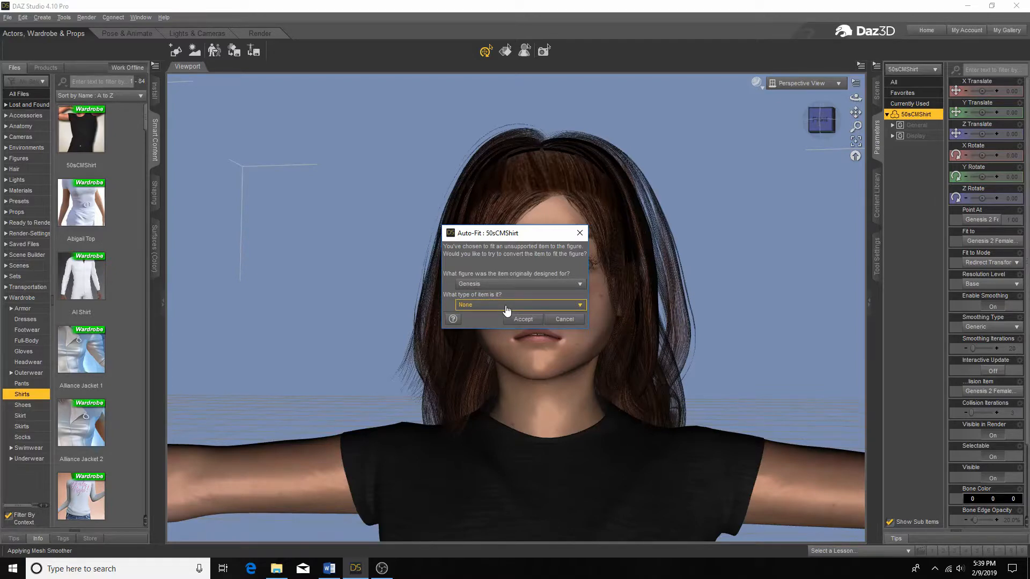
pyautogui.click(507, 307)
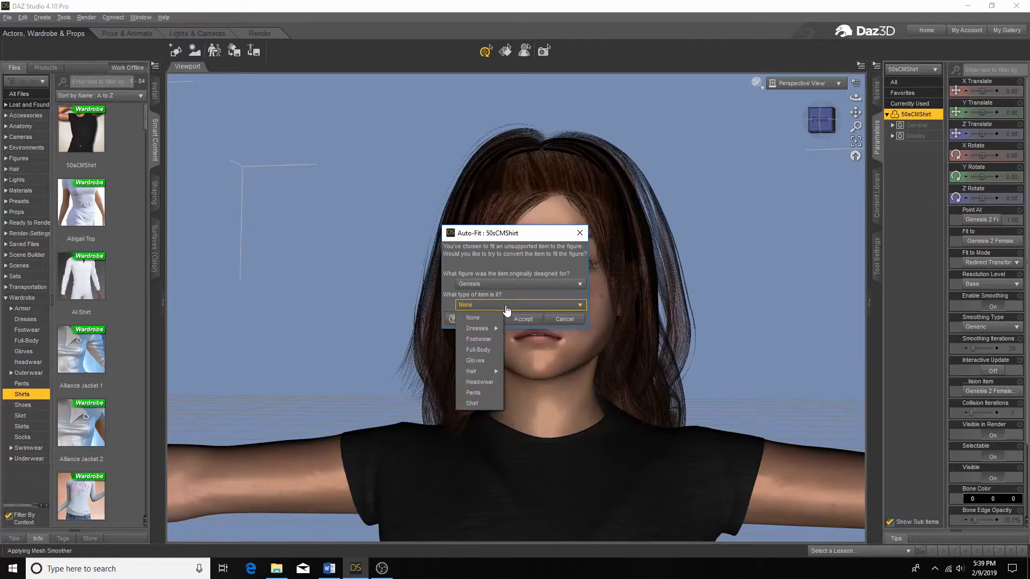
pyautogui.click(479, 403)
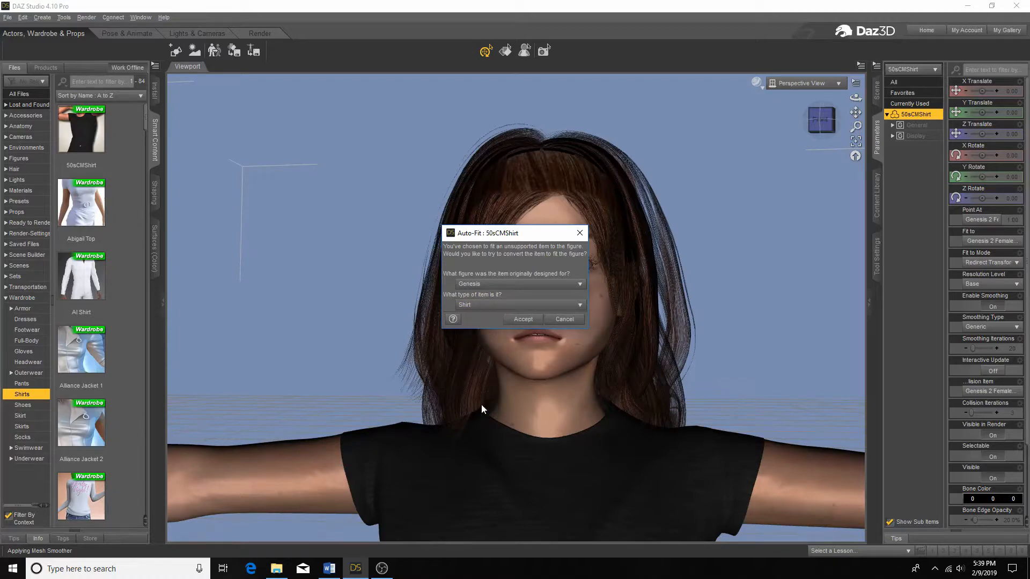
pyautogui.click(516, 320)
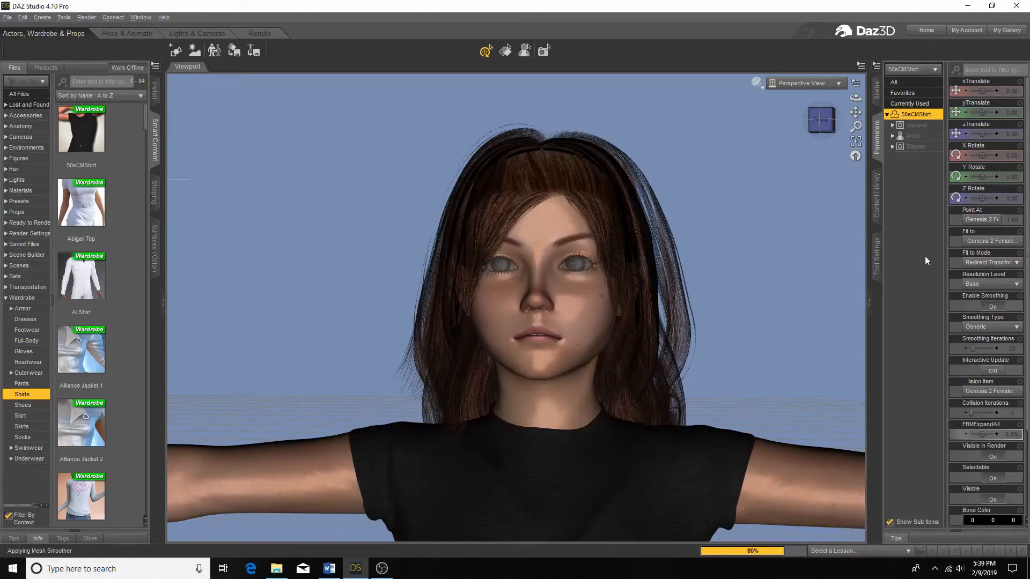
pyautogui.click(821, 133)
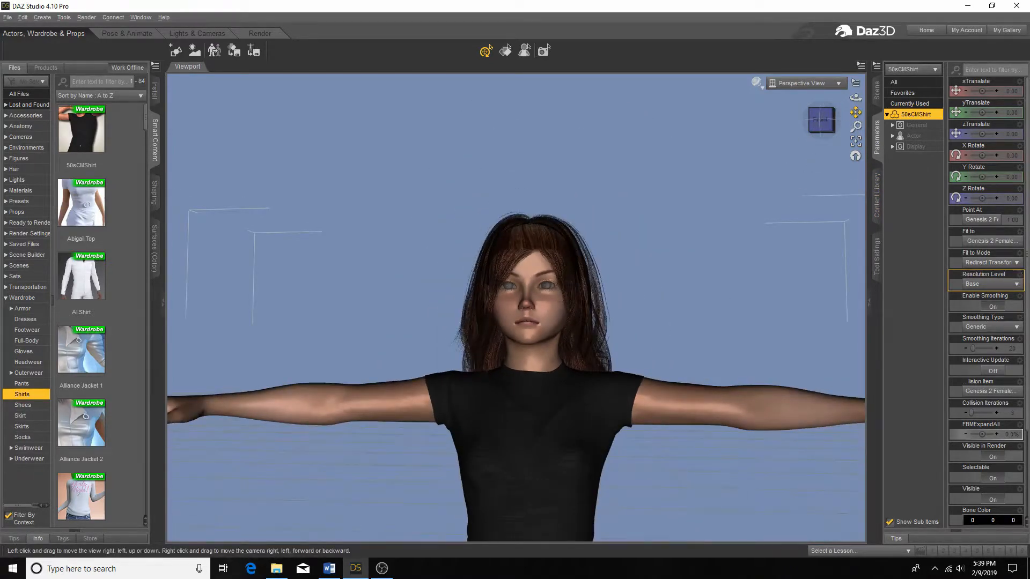
# Step: Deselect the shirt and add the Darkshade Tunic from the wardrobe's shirts to the scene
pyautogui.moveTo(855, 112); pyautogui.dragTo(842, 65)
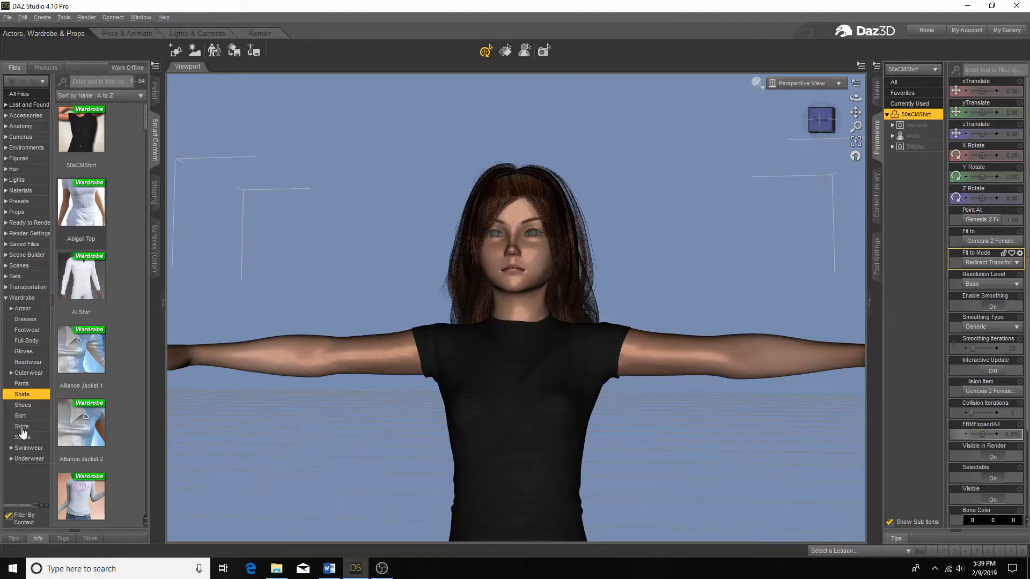
pyautogui.click(874, 90)
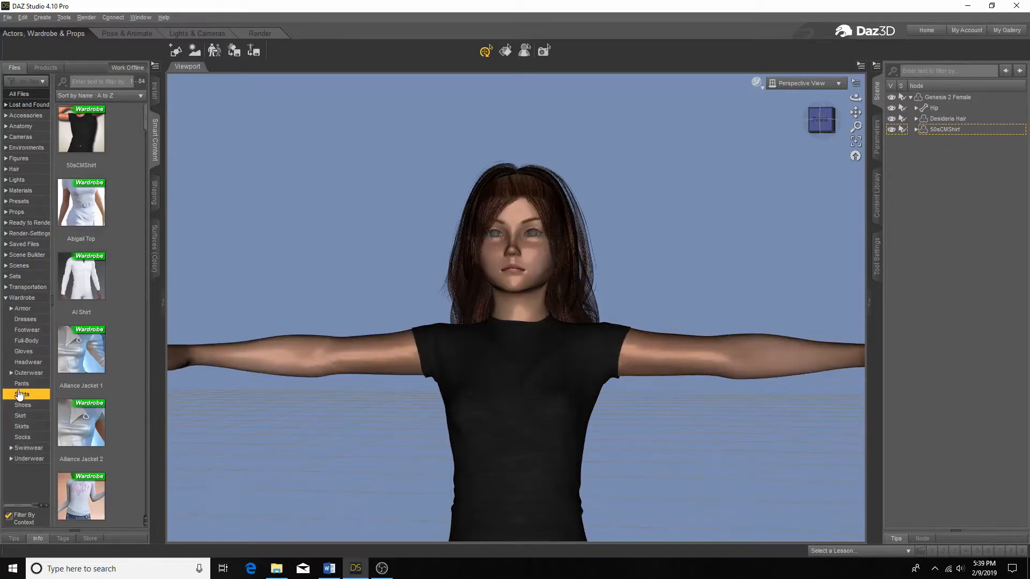
pyautogui.scroll(-5, 127, 250)
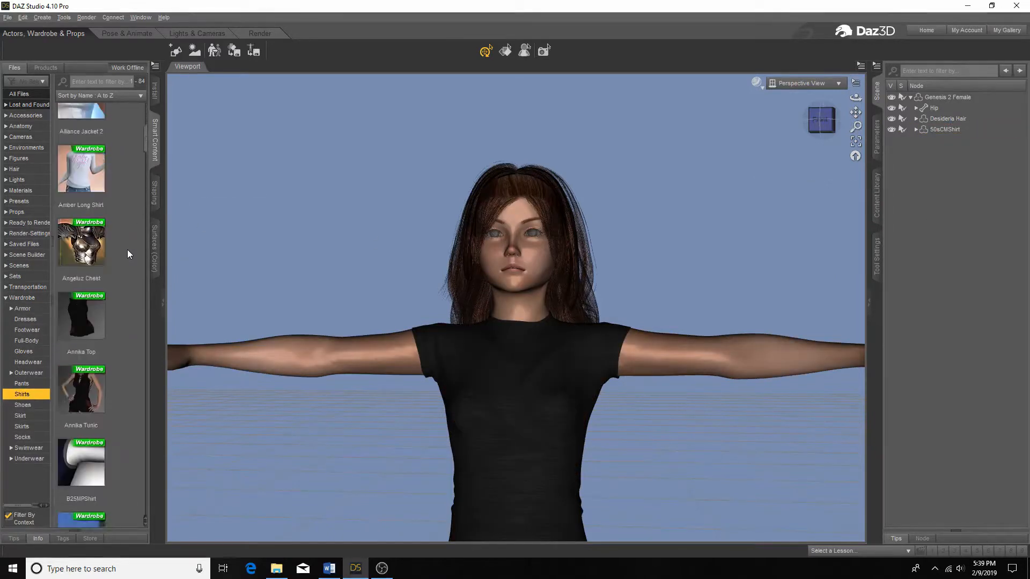
pyautogui.scroll(-8, 127, 250)
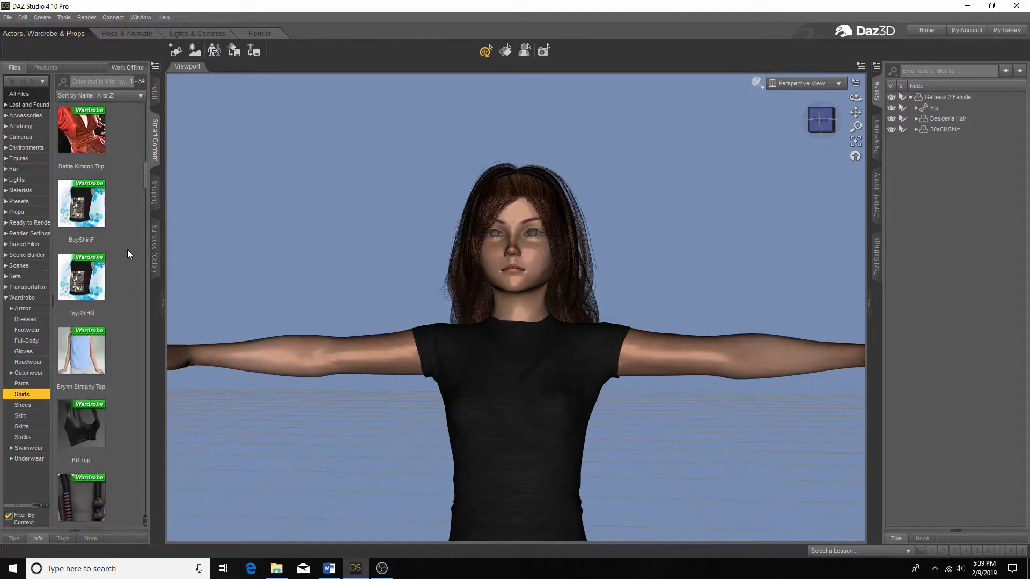
pyautogui.scroll(-8, 127, 250)
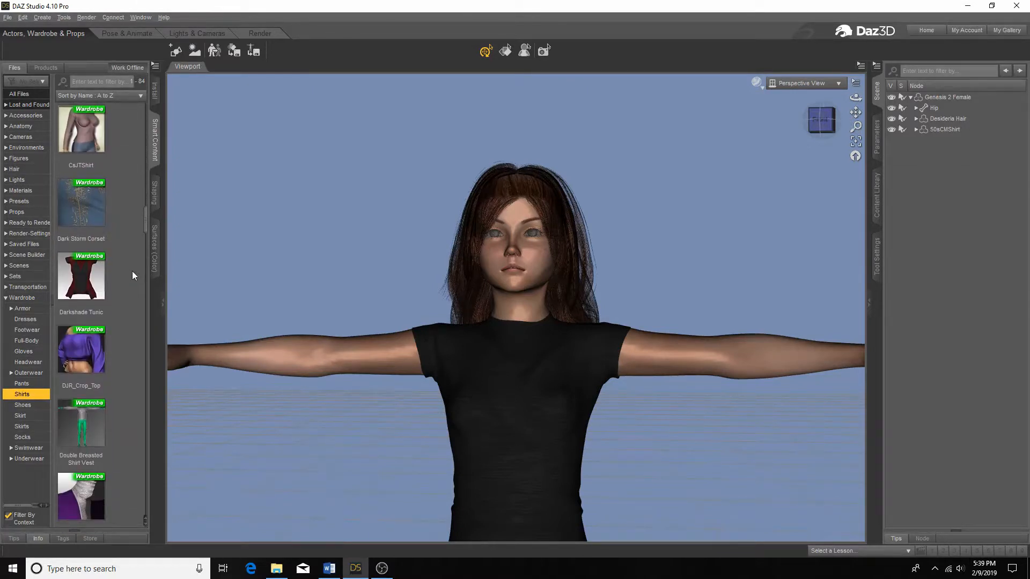
pyautogui.moveTo(80, 277)
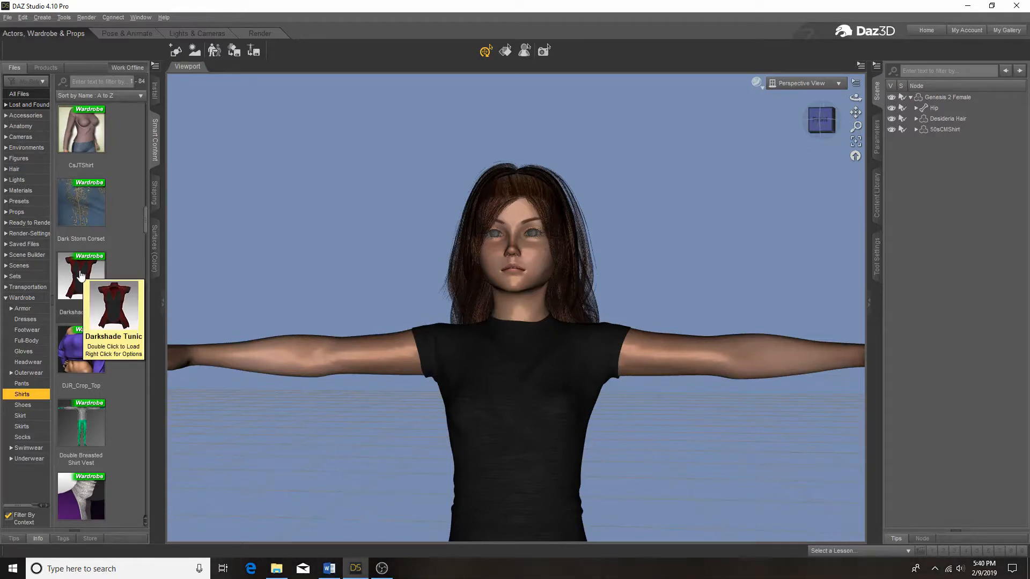
pyautogui.doubleClick(80, 275)
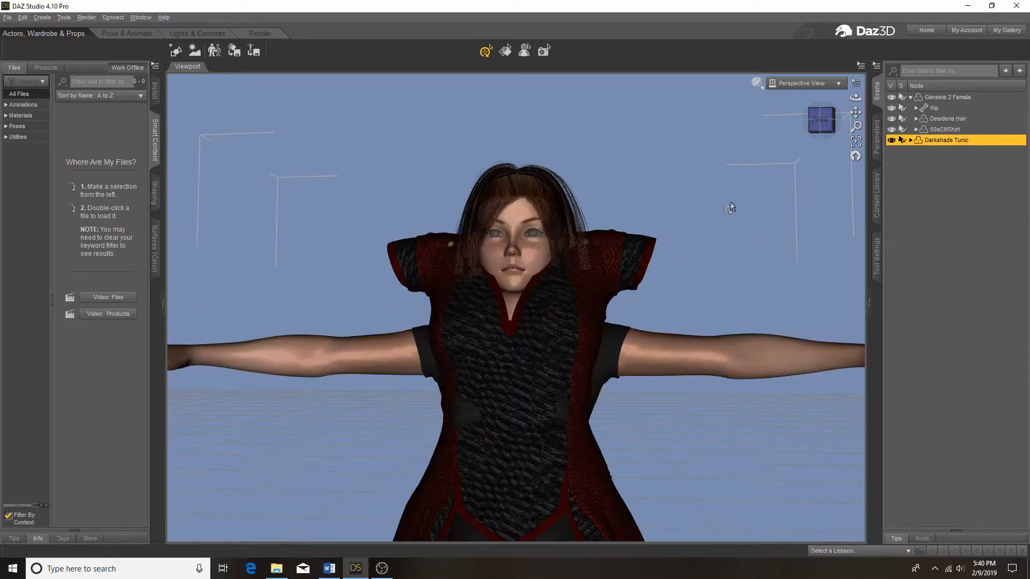
# Step: Show all parameters of the Darkshade Tunic and set its Point At target to Genesis 2 Female
pyautogui.click(881, 131)
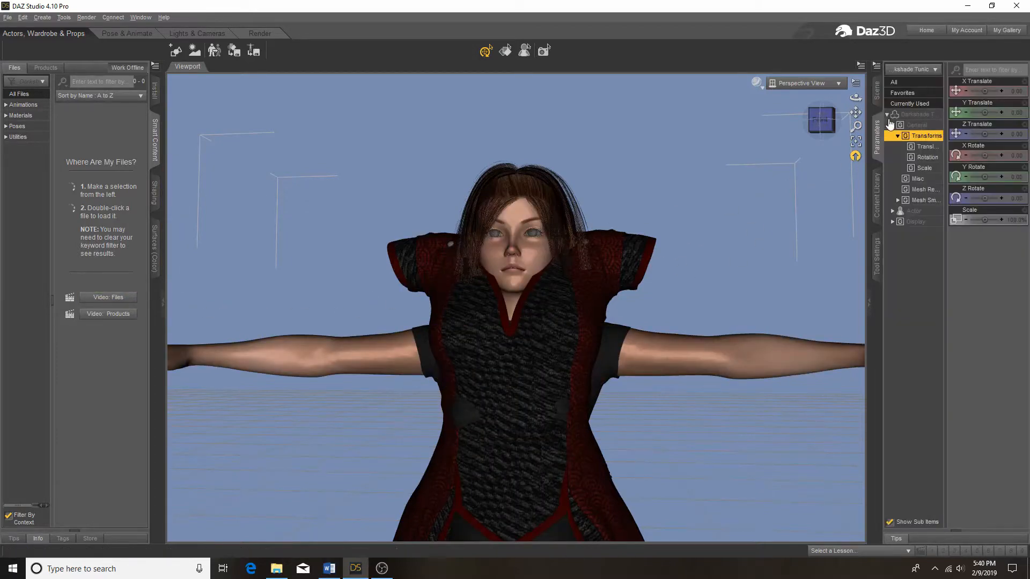
pyautogui.click(906, 114)
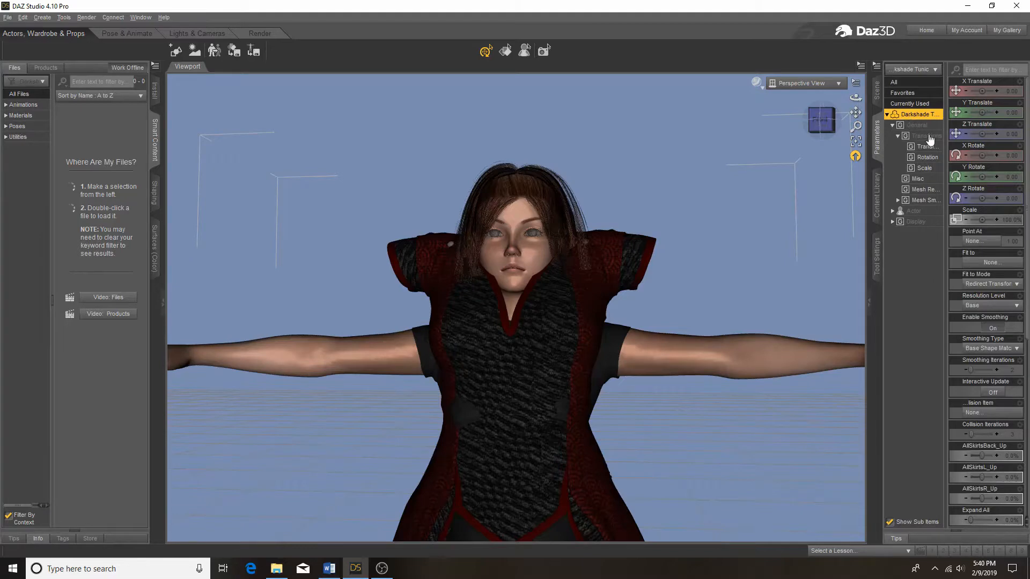
pyautogui.click(981, 243)
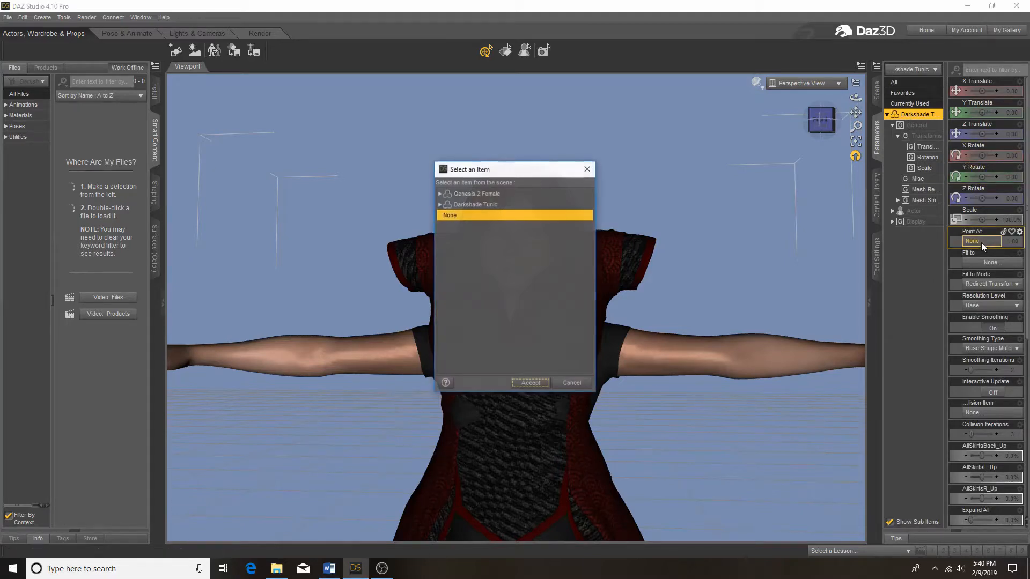
pyautogui.click(493, 196)
pyautogui.click(531, 383)
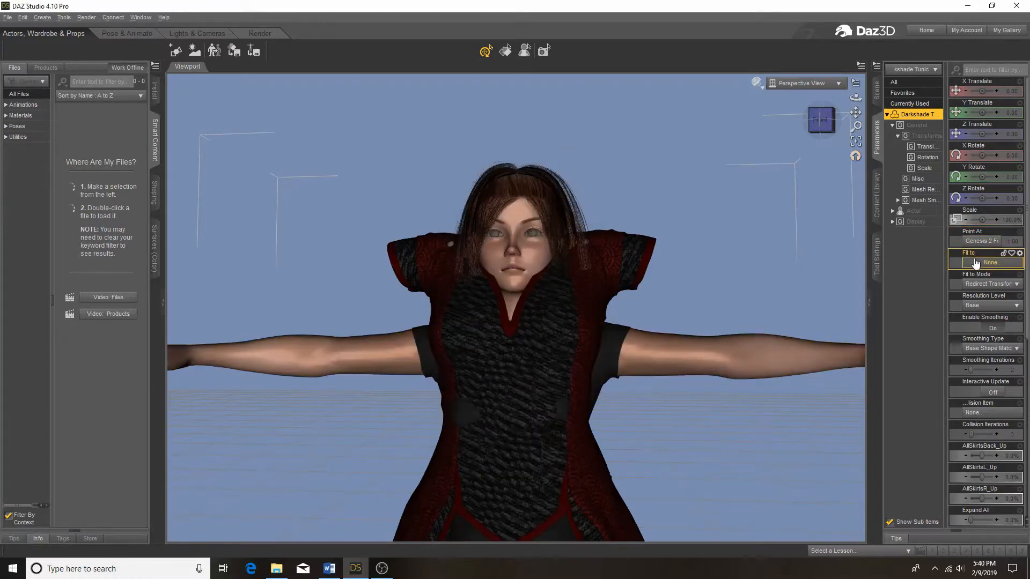
# Step: Fit the Darkshade Tunic to Genesis 2 Female with Parent To Target enabled
pyautogui.click(975, 262)
pyautogui.click(505, 276)
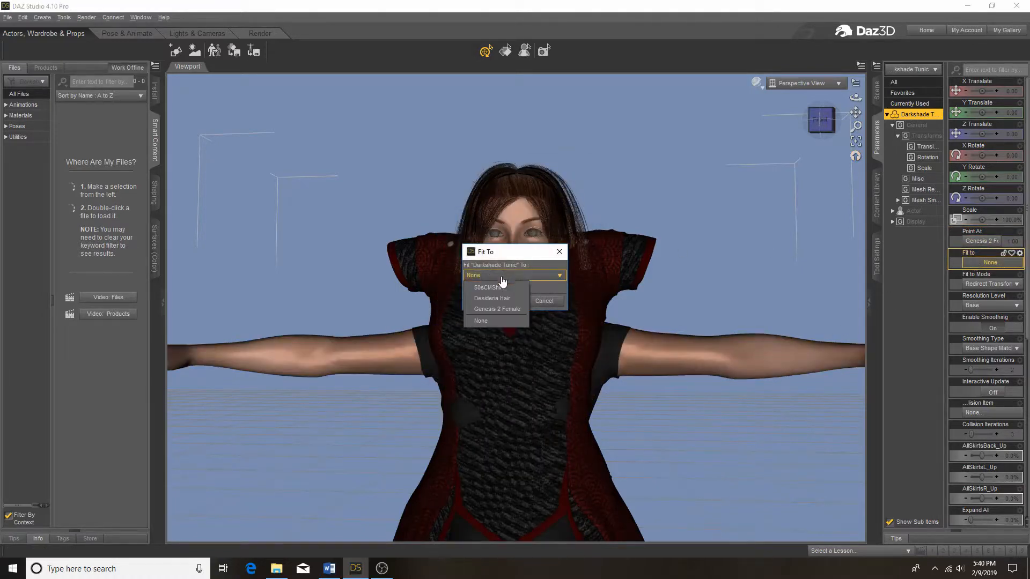
pyautogui.click(493, 310)
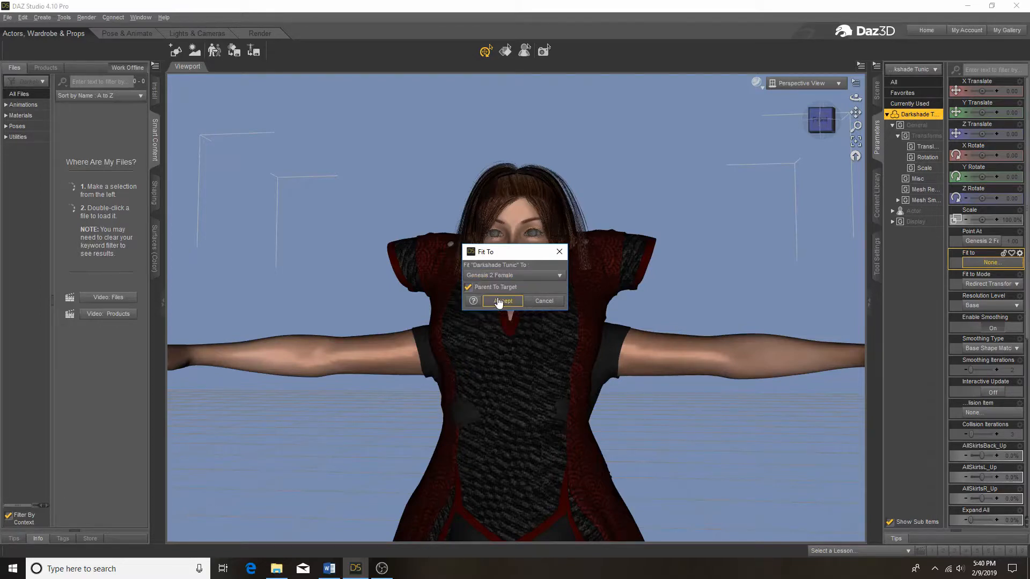
pyautogui.click(497, 300)
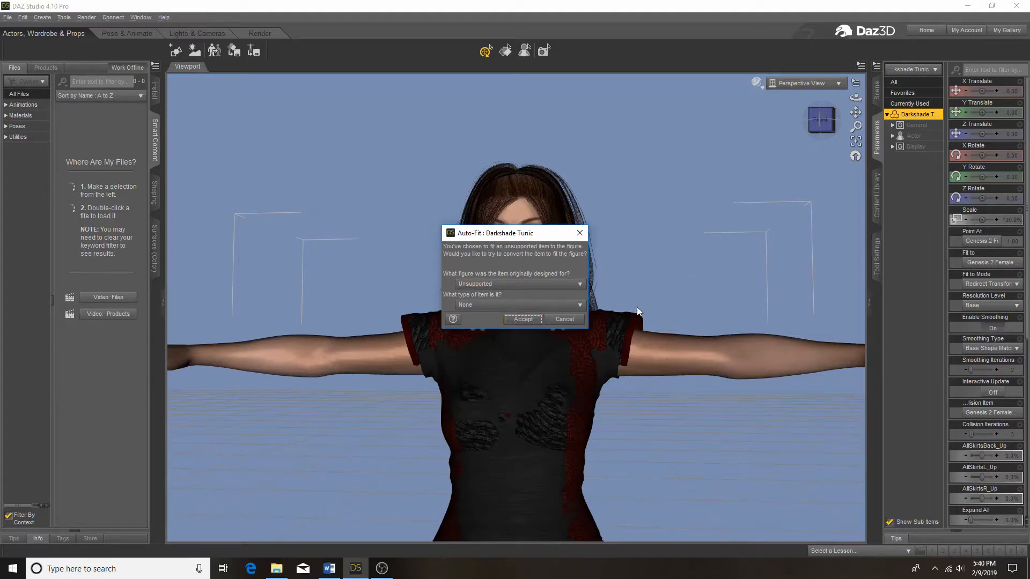
# Step: Choose an item type for the Darkshade Tunic and run its Auto-Fit conversion
pyautogui.click(505, 310)
pyautogui.click(485, 404)
pyautogui.click(523, 320)
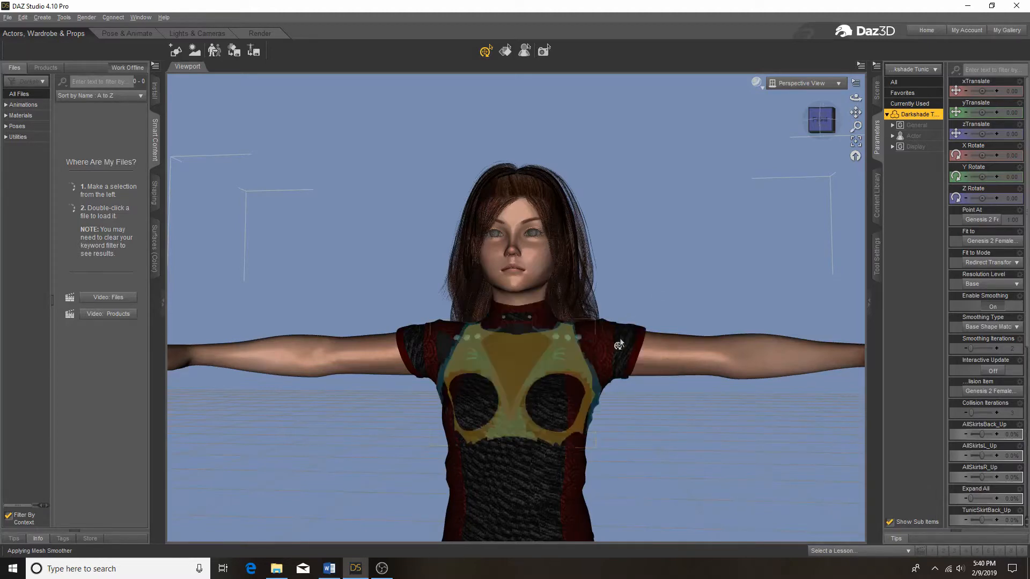
# Step: Set the Darkshade Tunic's Expand All morph to about 27.8% so it clears the shirt underneath
pyautogui.scroll(5, 766, 278)
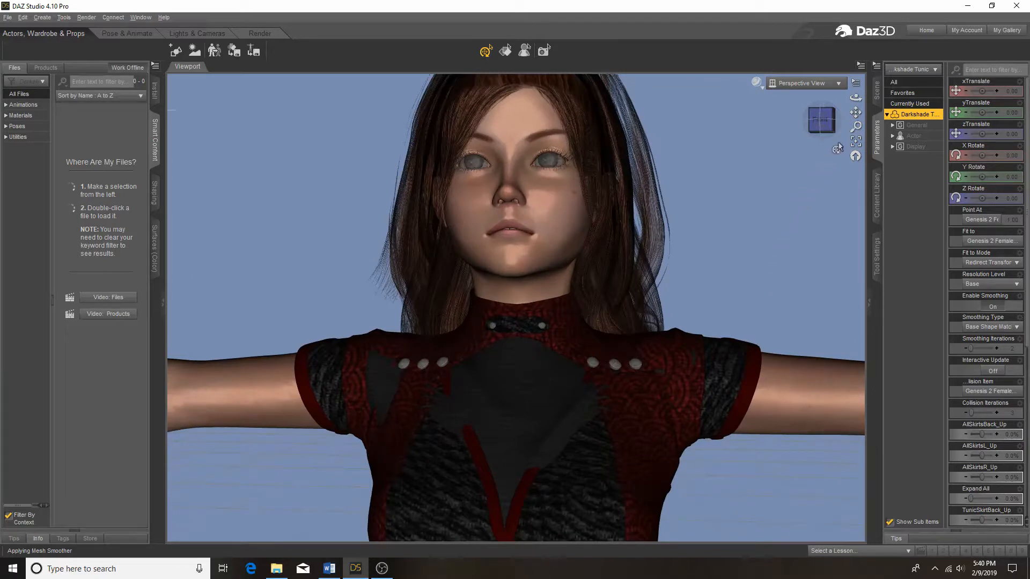
pyautogui.moveTo(856, 112); pyautogui.dragTo(850, 128)
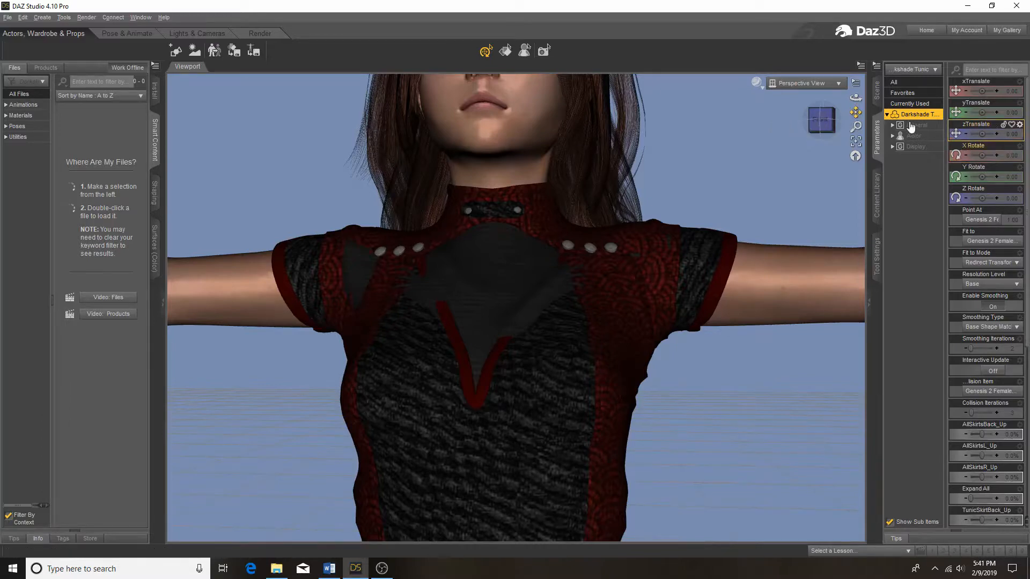
pyautogui.click(878, 95)
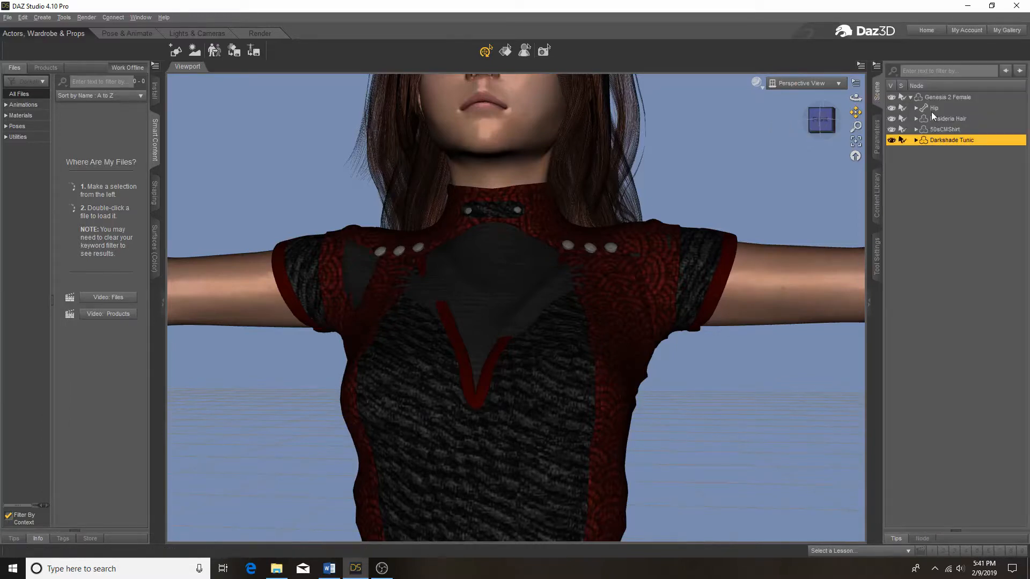
pyautogui.click(877, 138)
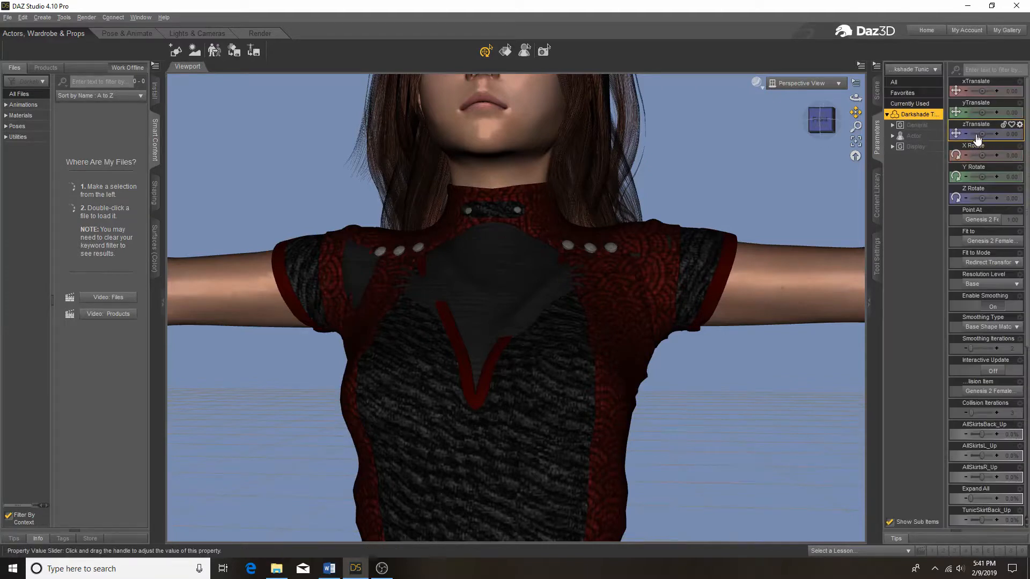
pyautogui.scroll(-8, 976, 139)
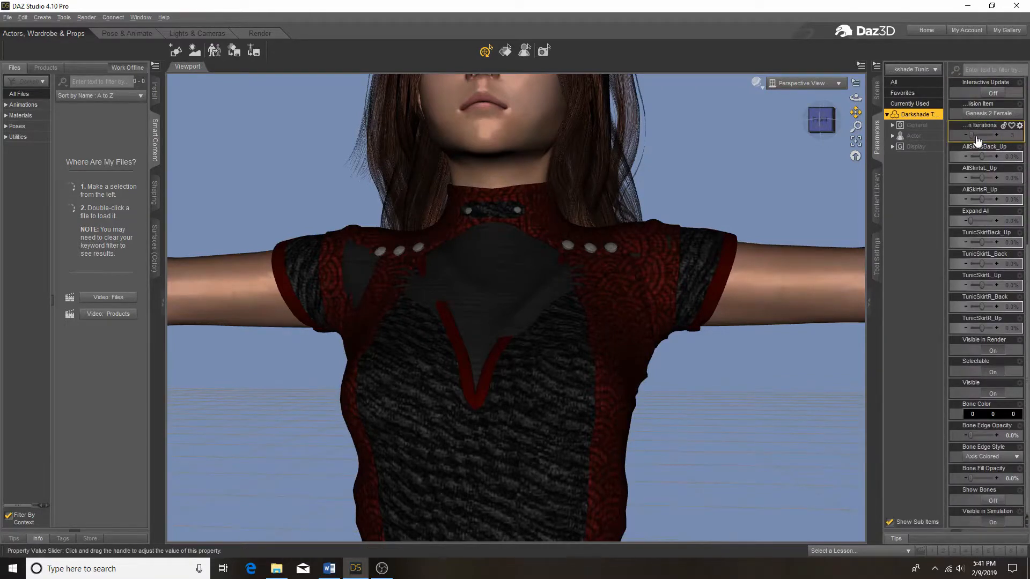
pyautogui.scroll(2, 976, 136)
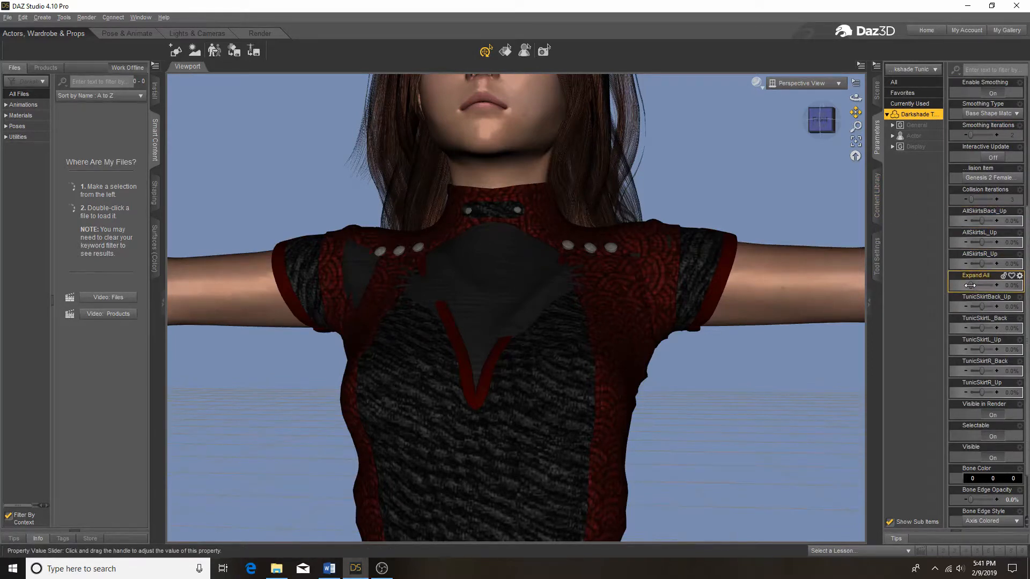
pyautogui.moveTo(971, 285); pyautogui.dragTo(987, 283)
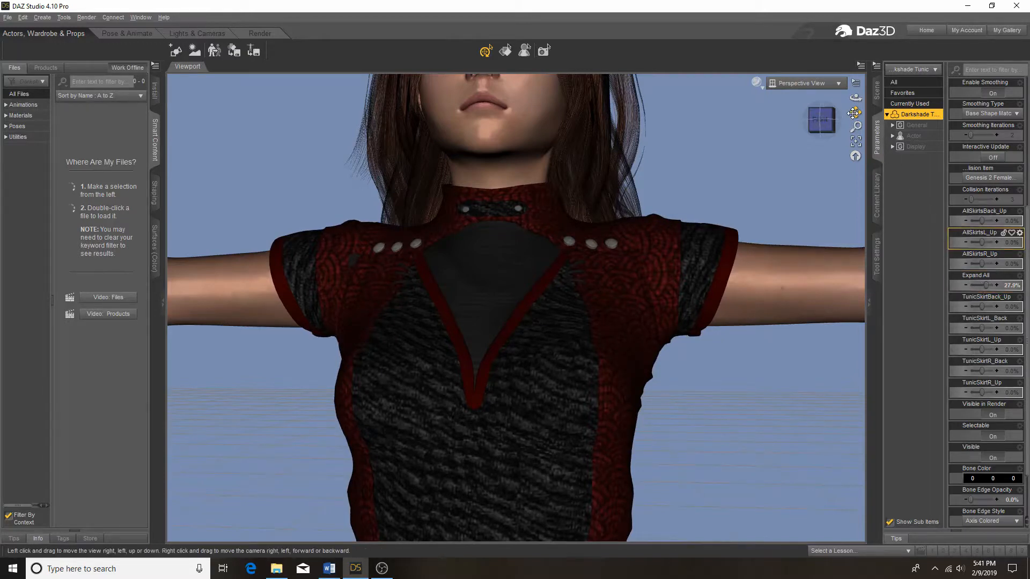
# Step: With nothing selected, add the second Annika Pants item from the wardrobe's pants to the scene
pyautogui.moveTo(853, 113); pyautogui.dragTo(869, 92)
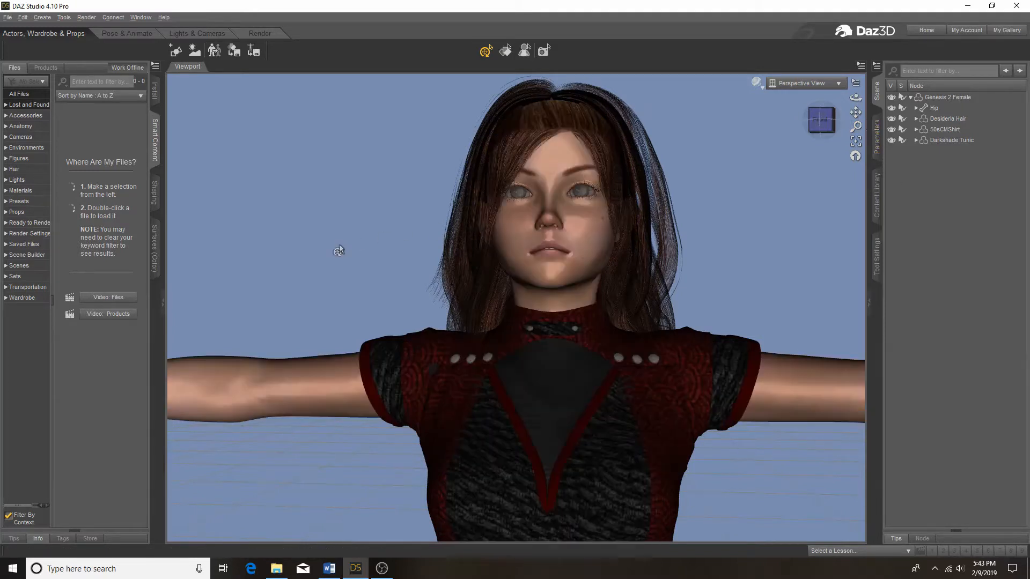
pyautogui.click(16, 299)
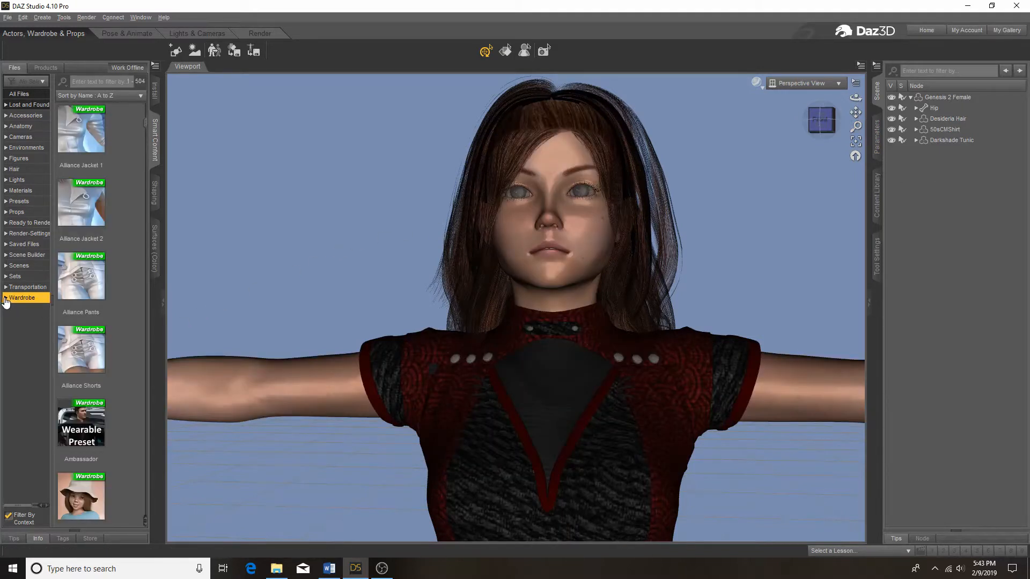
pyautogui.click(6, 298)
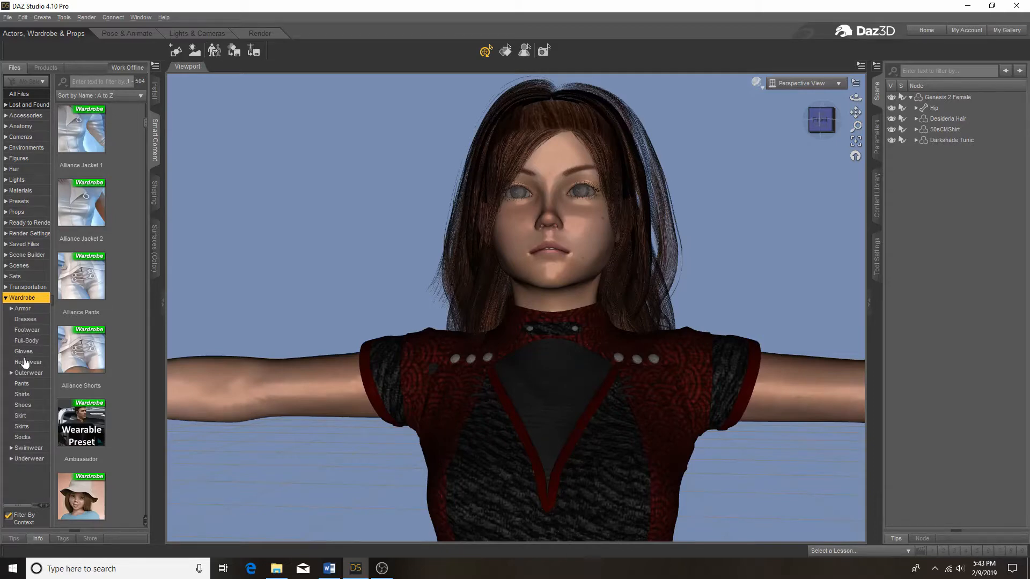
pyautogui.click(22, 384)
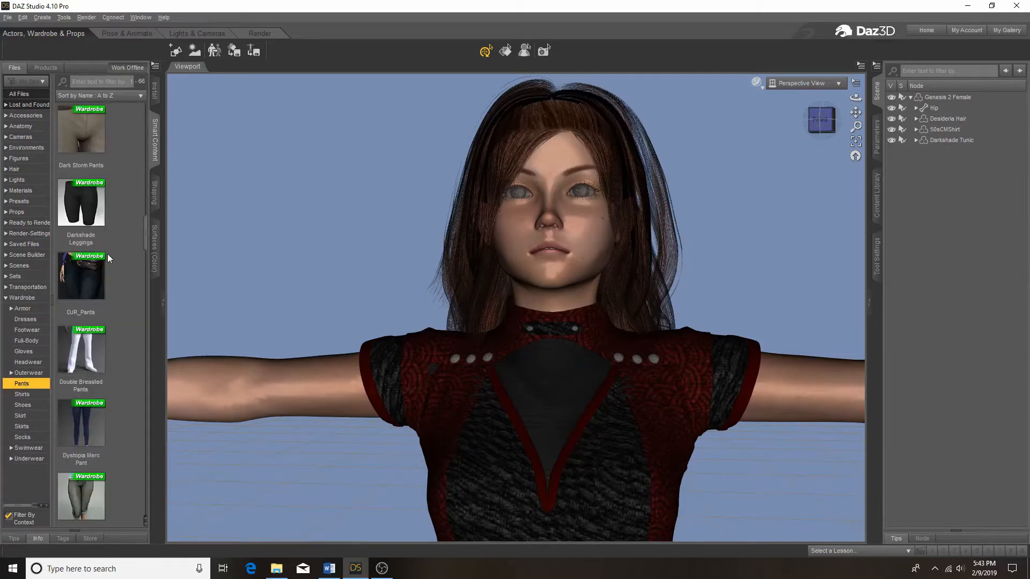
pyautogui.scroll(10, 113, 242)
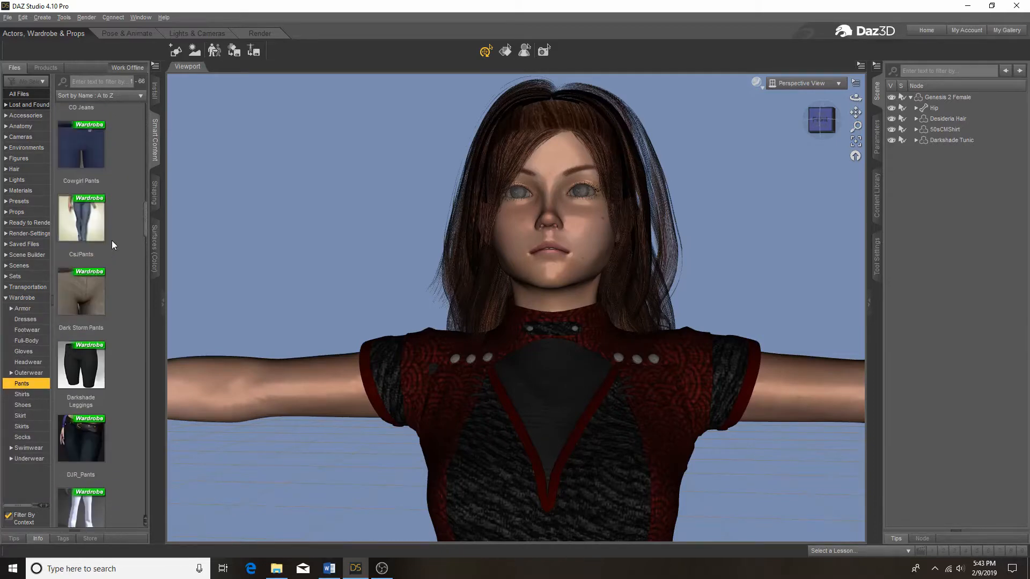
pyautogui.scroll(4, 112, 242)
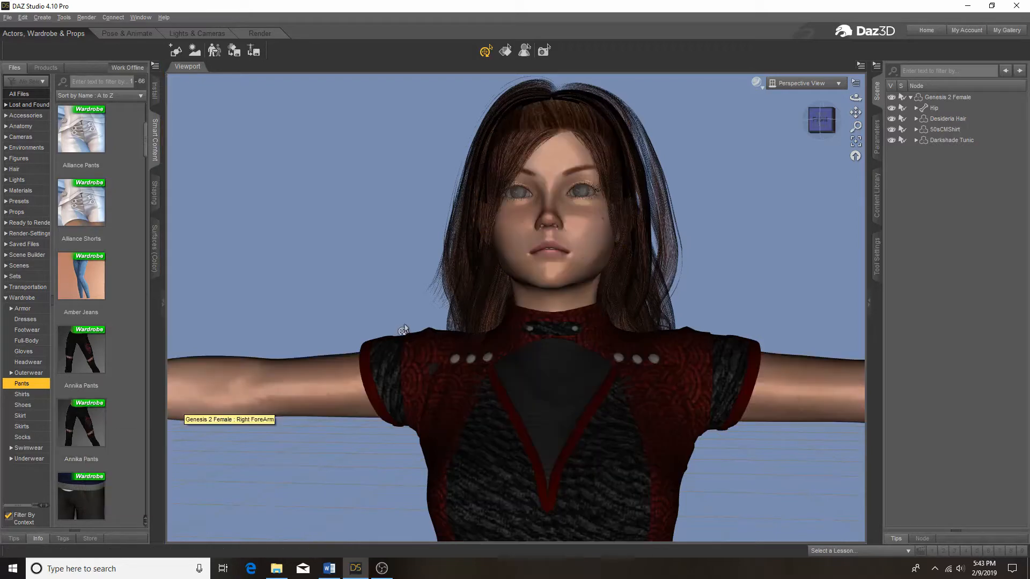
pyautogui.doubleClick(82, 424)
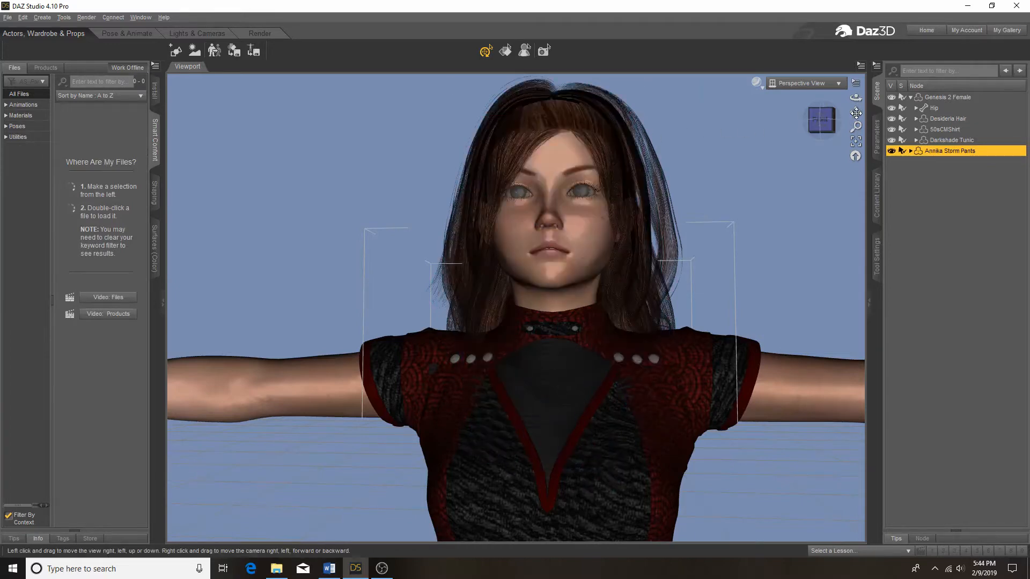
# Step: Examine the tunic and pants on the whole figure, and inspect the tunic closely around the waist
pyautogui.moveTo(855, 112); pyautogui.dragTo(861, 63)
pyautogui.scroll(2, 762, 173)
pyautogui.scroll(-6, 762, 173)
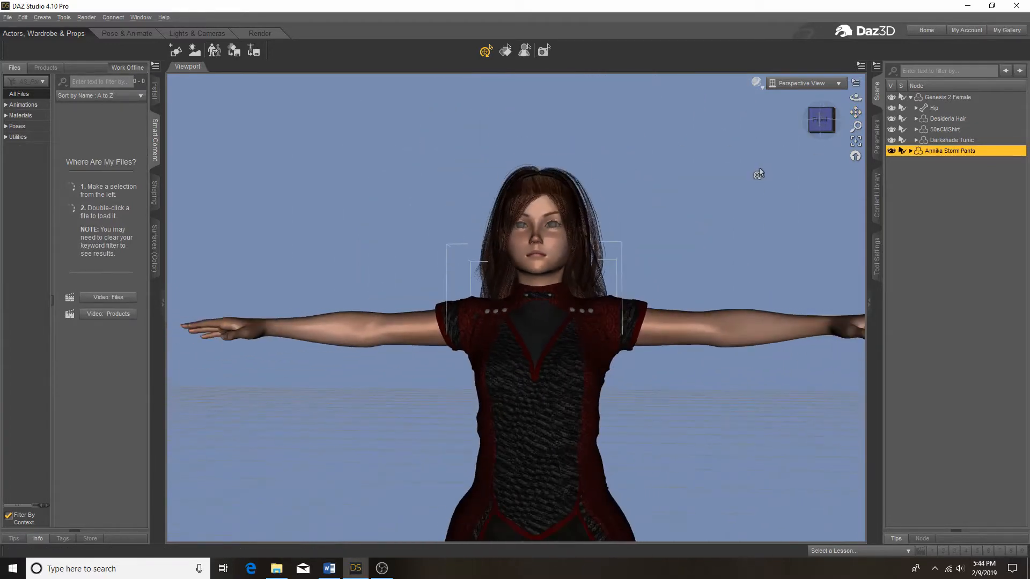
pyautogui.moveTo(855, 112); pyautogui.dragTo(861, 11)
pyautogui.scroll(-3, 751, 327)
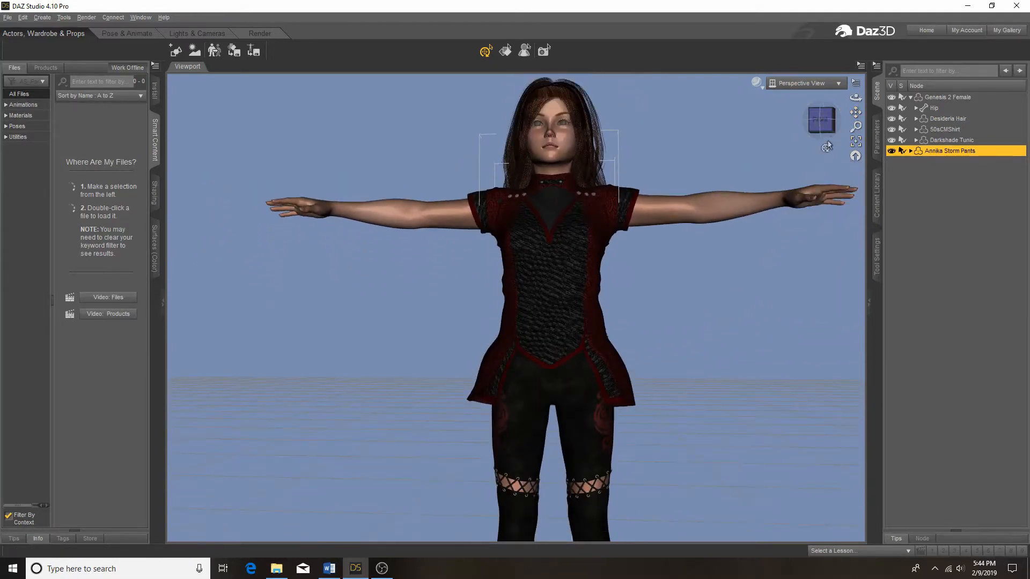
pyautogui.moveTo(856, 113); pyautogui.dragTo(858, 119)
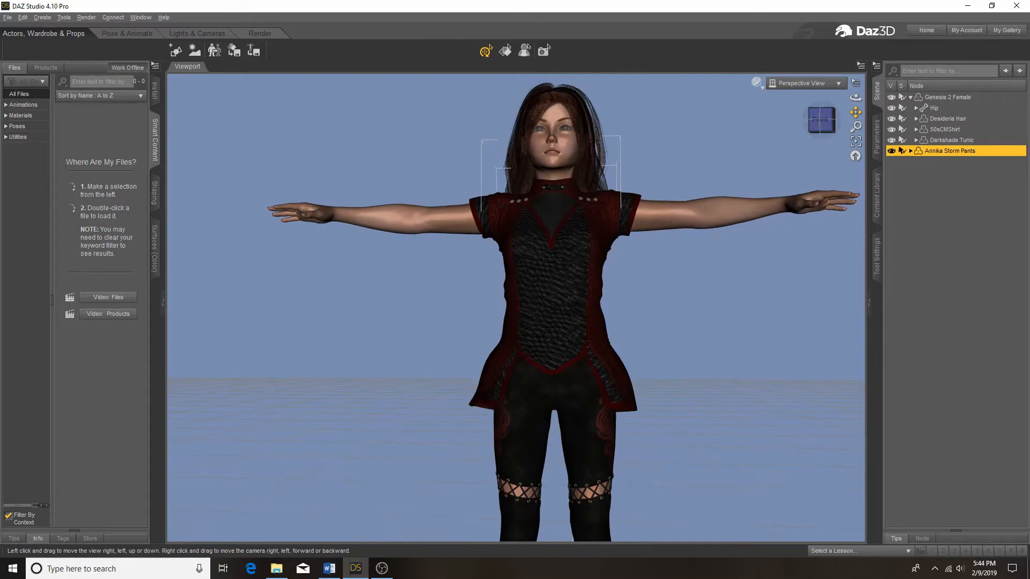
pyautogui.scroll(-1, 718, 284)
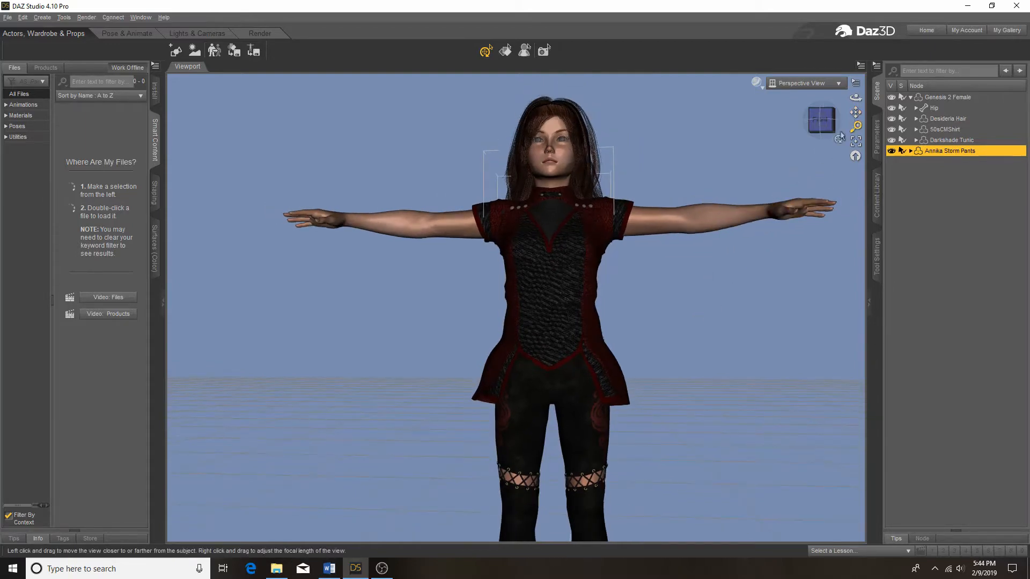
pyautogui.scroll(6, 700, 312)
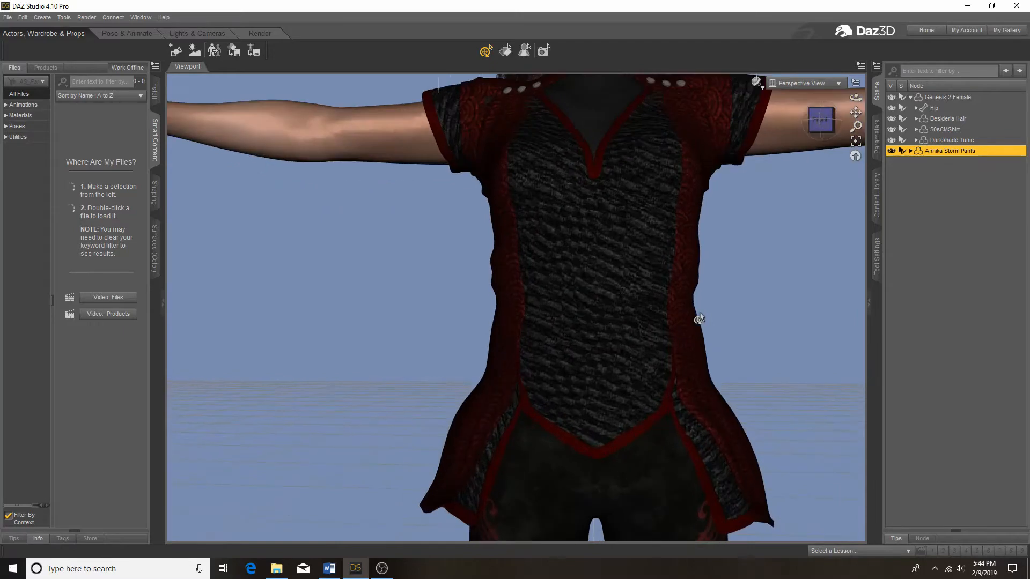
pyautogui.scroll(4, 700, 316)
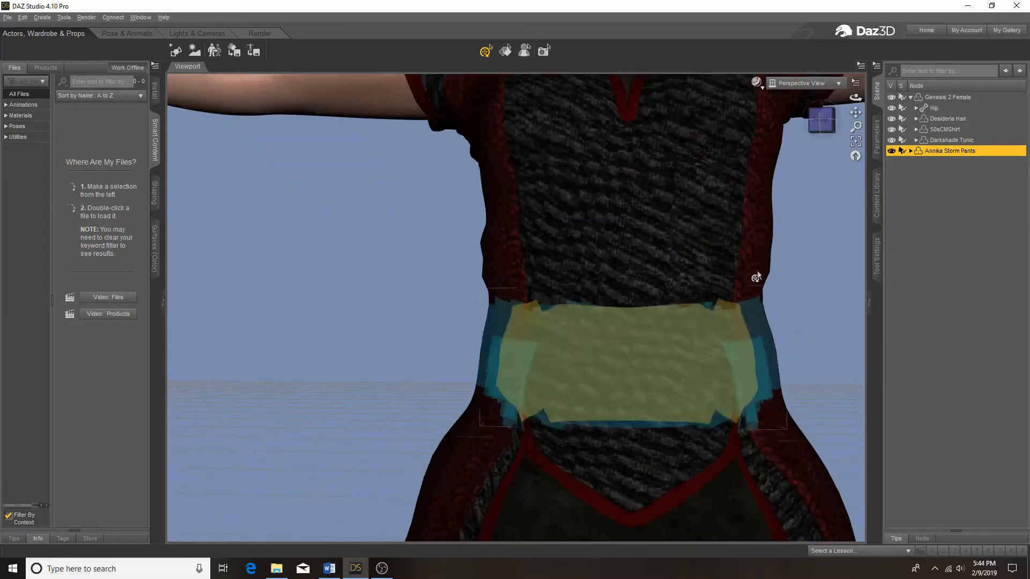
# Step: Add the Female Boots from the wardrobe's footwear to the Genesis 2 Female figure
pyautogui.moveTo(856, 112); pyautogui.dragTo(806, 60)
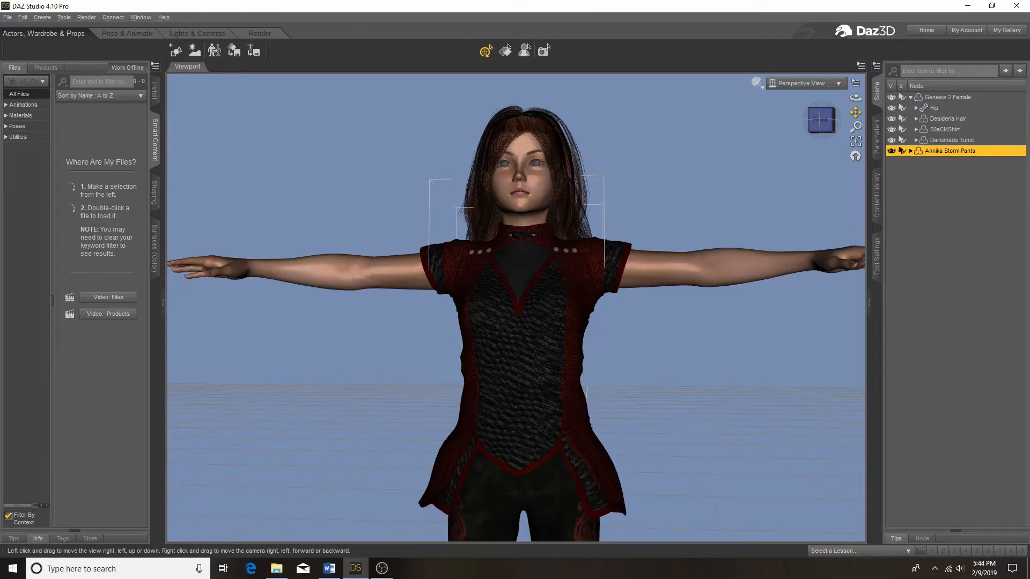
pyautogui.moveTo(856, 113); pyautogui.dragTo(855, 161)
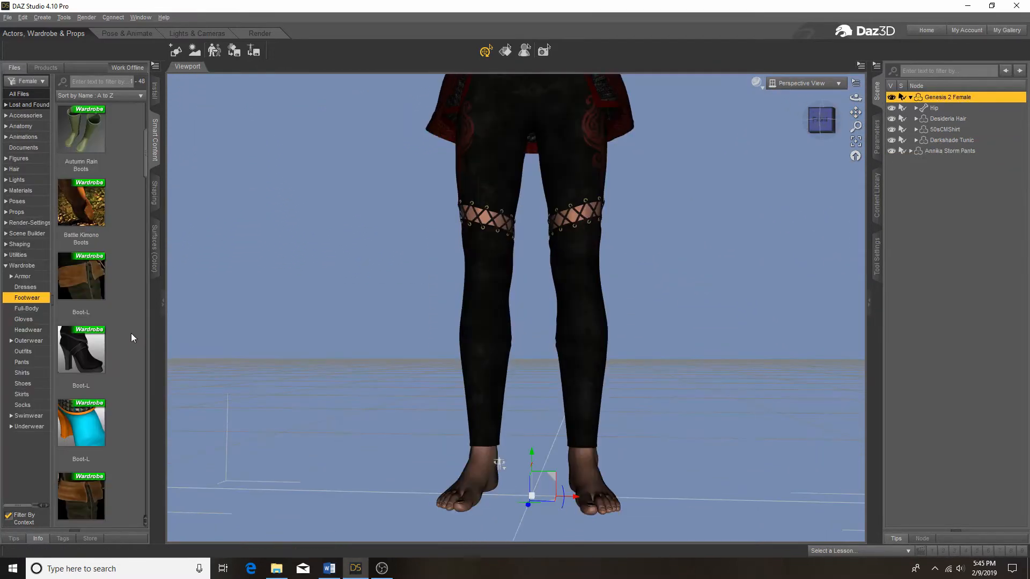
pyautogui.scroll(-10, 138, 329)
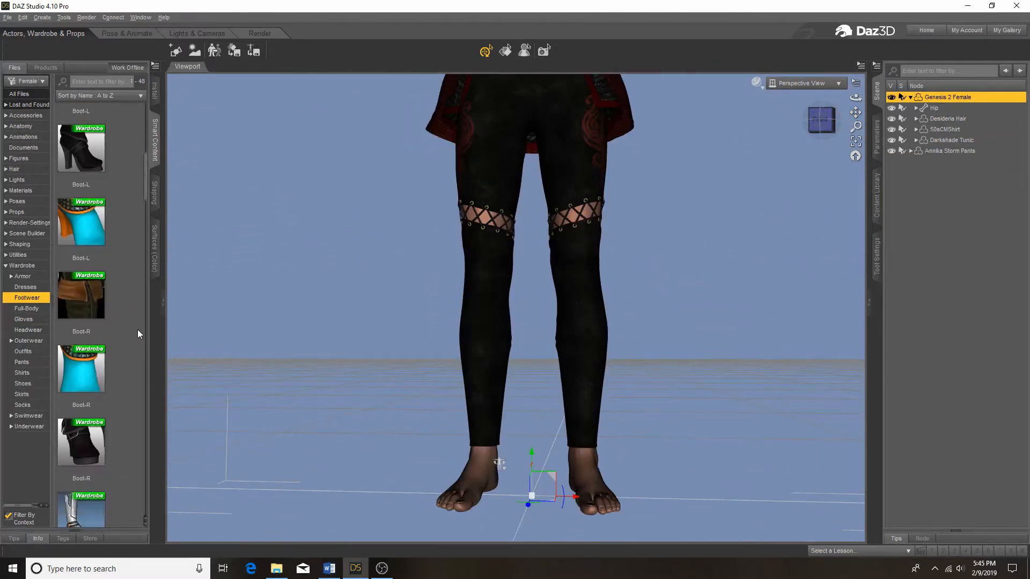
pyautogui.scroll(-5, 138, 330)
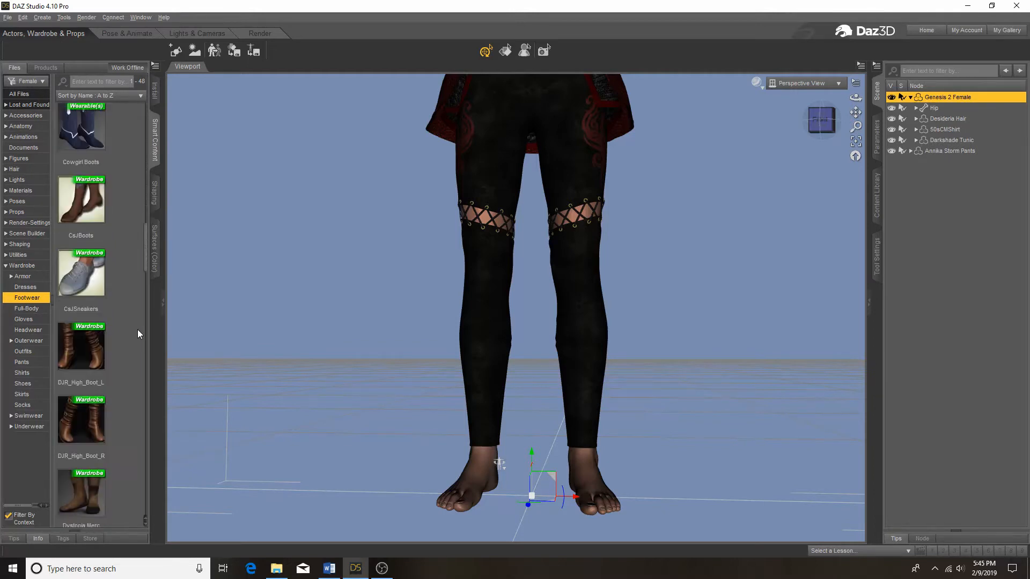
pyautogui.scroll(3, 137, 330)
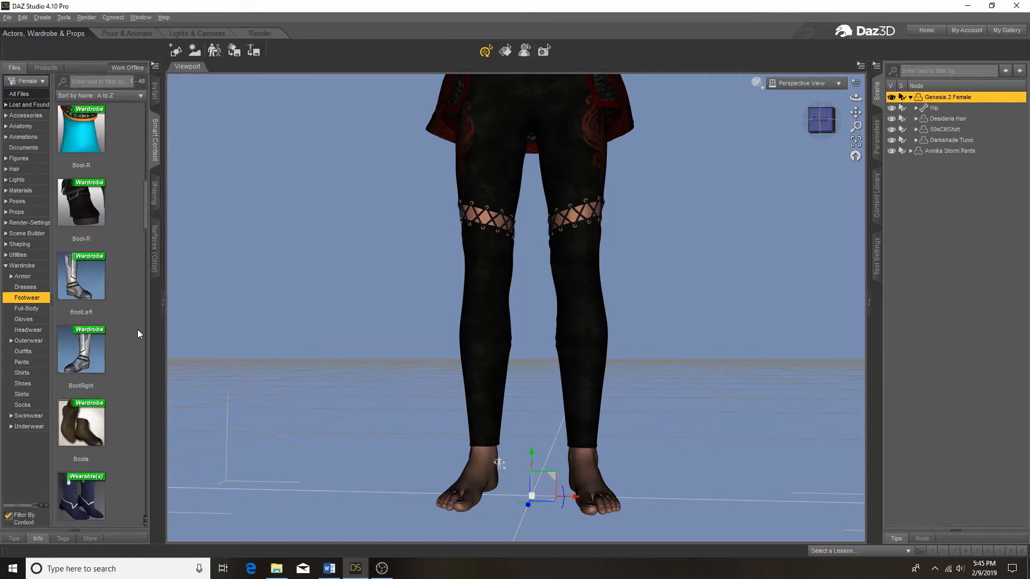
pyautogui.scroll(-10, 137, 329)
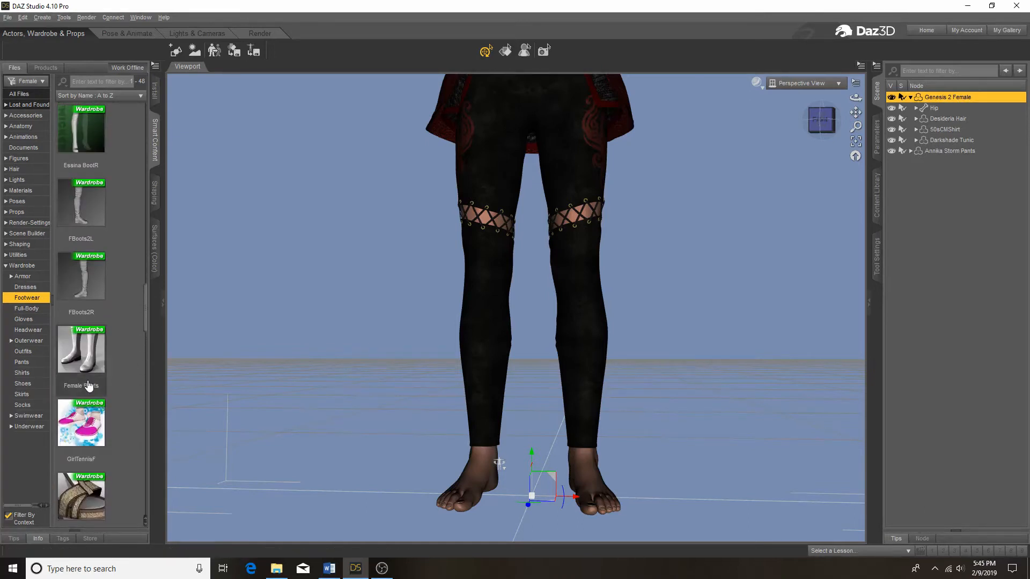
pyautogui.doubleClick(92, 352)
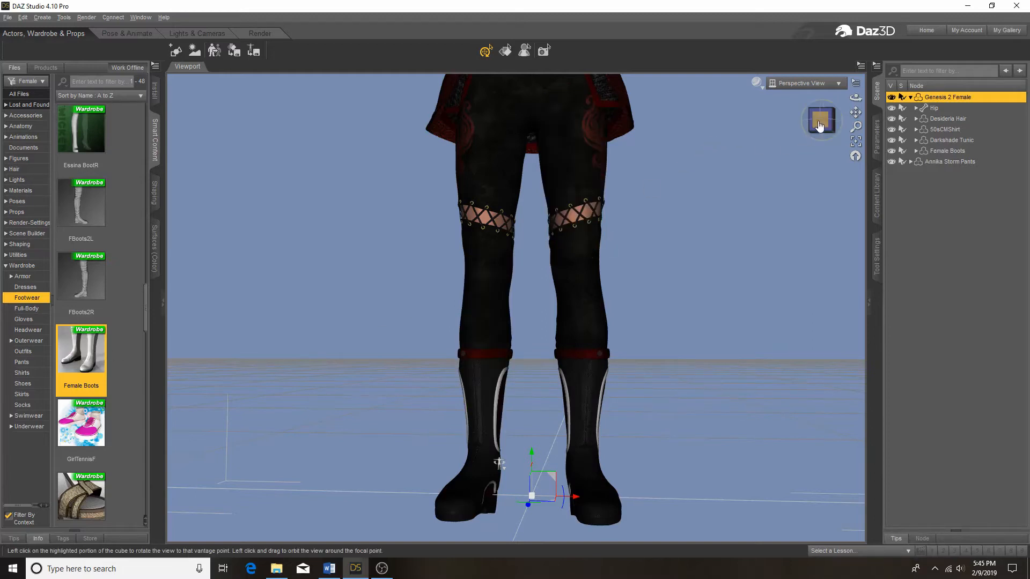
# Step: Apply the Action 09 pose from the standing poses, sorted by function, to the Genesis 2 Female figure
pyautogui.moveTo(819, 126)
pyautogui.mouseDown()
pyautogui.moveTo(761, 130)
pyautogui.moveTo(813, 128)
pyautogui.mouseUp()
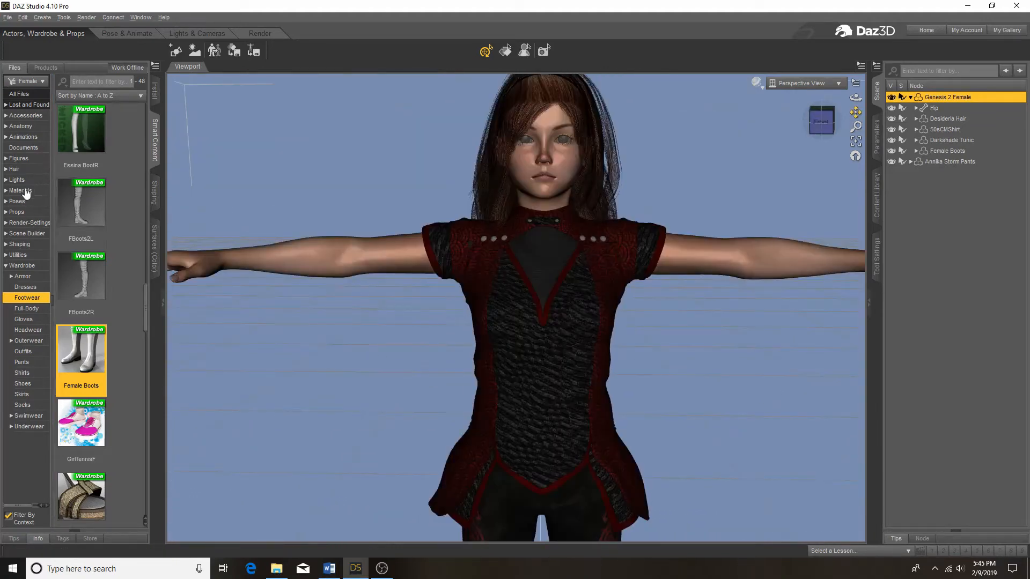
pyautogui.click(12, 202)
pyautogui.click(6, 202)
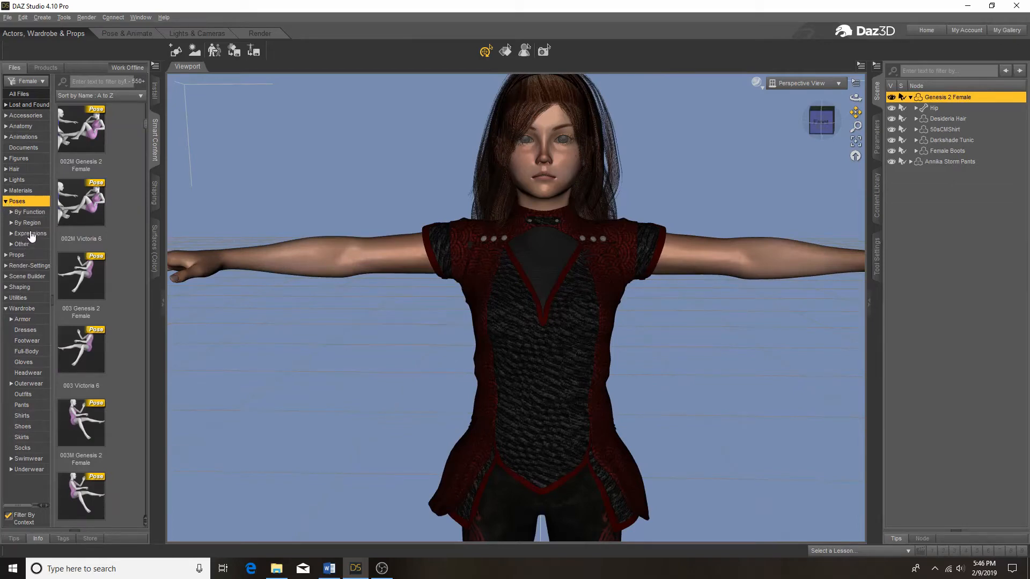
pyautogui.click(30, 213)
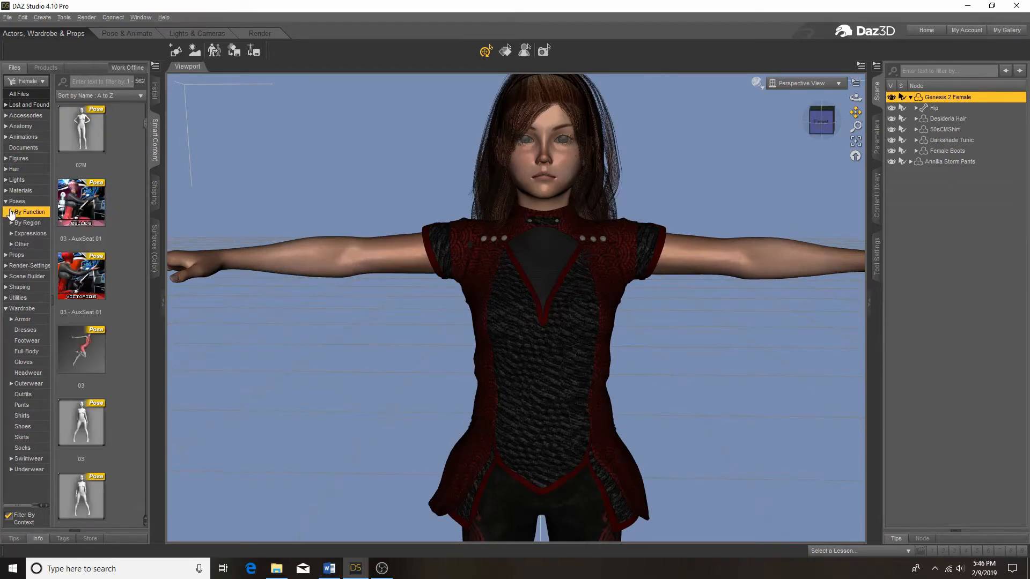
pyautogui.click(11, 213)
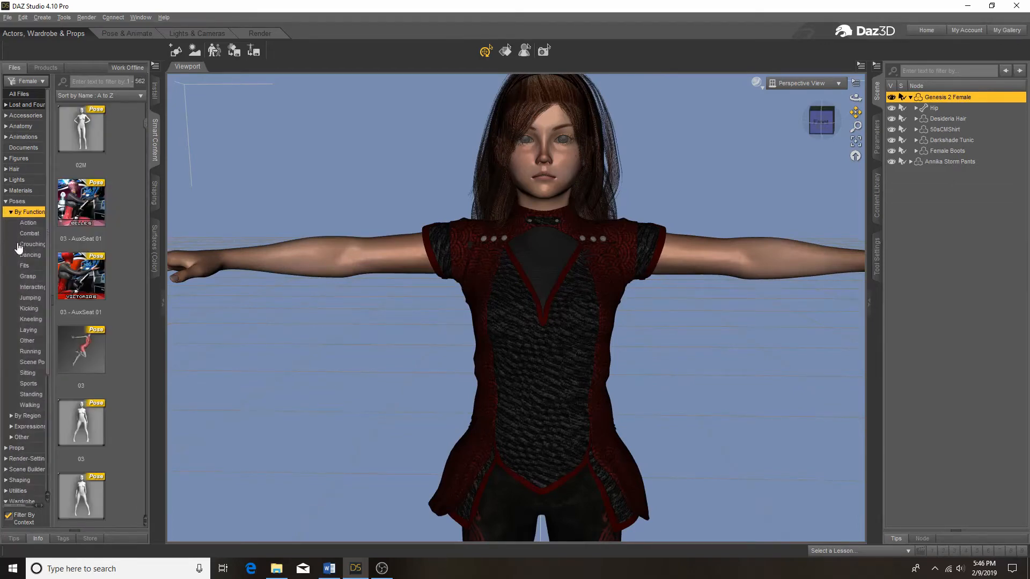
pyautogui.click(30, 394)
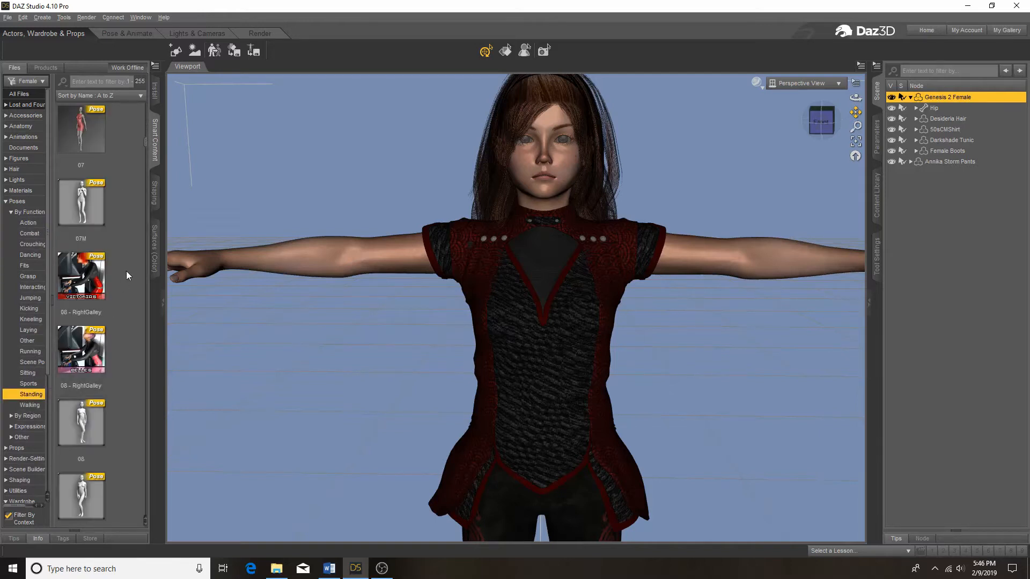
pyautogui.scroll(-10, 127, 275)
pyautogui.scroll(-10, 126, 276)
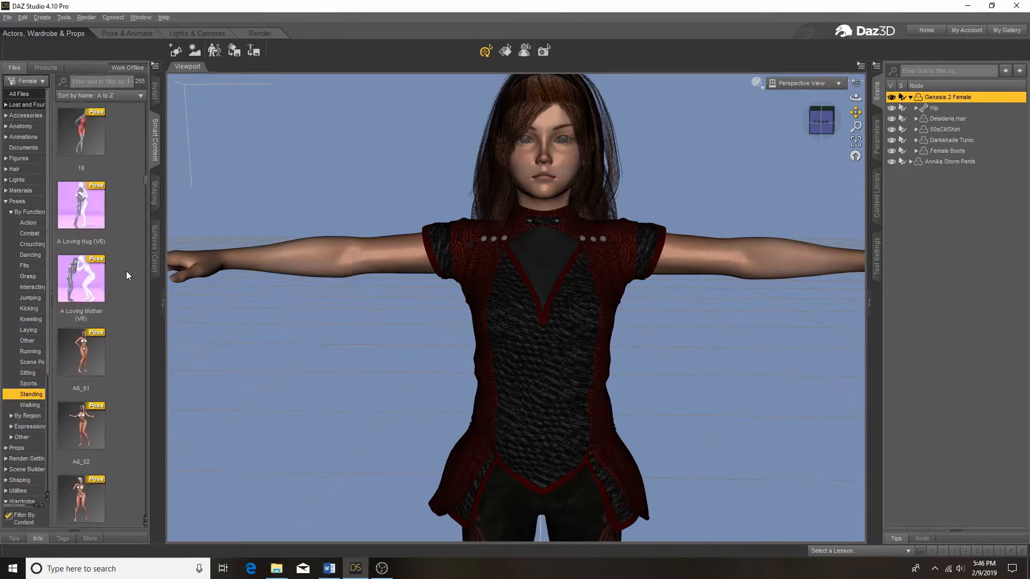
pyautogui.scroll(-5, 127, 276)
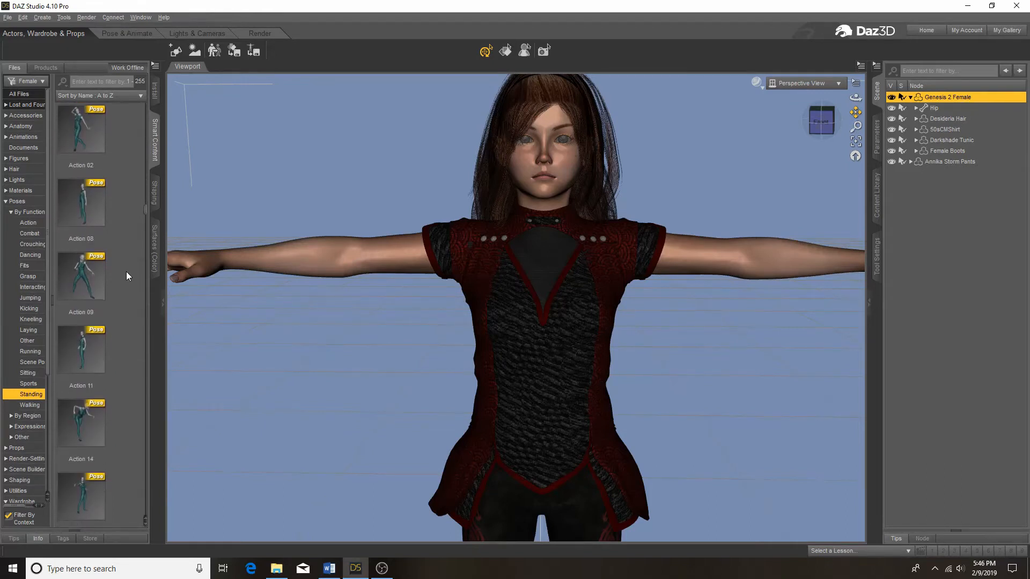
pyautogui.doubleClick(83, 278)
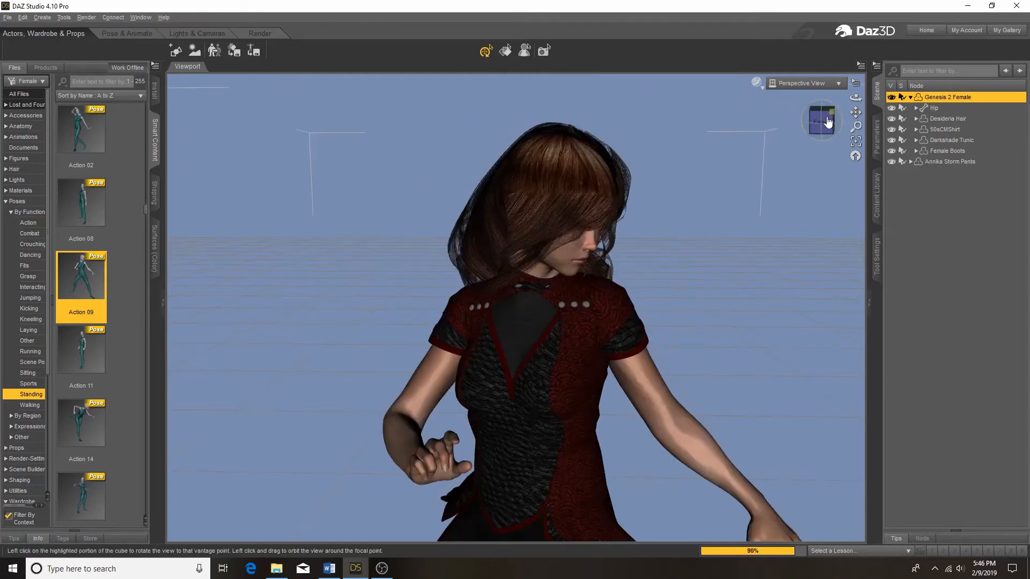
# Step: With nothing selected, add the jungle waterfall prop listed just after LS_Forest9 from the landscape props
pyautogui.moveTo(828, 122); pyautogui.dragTo(785, 291)
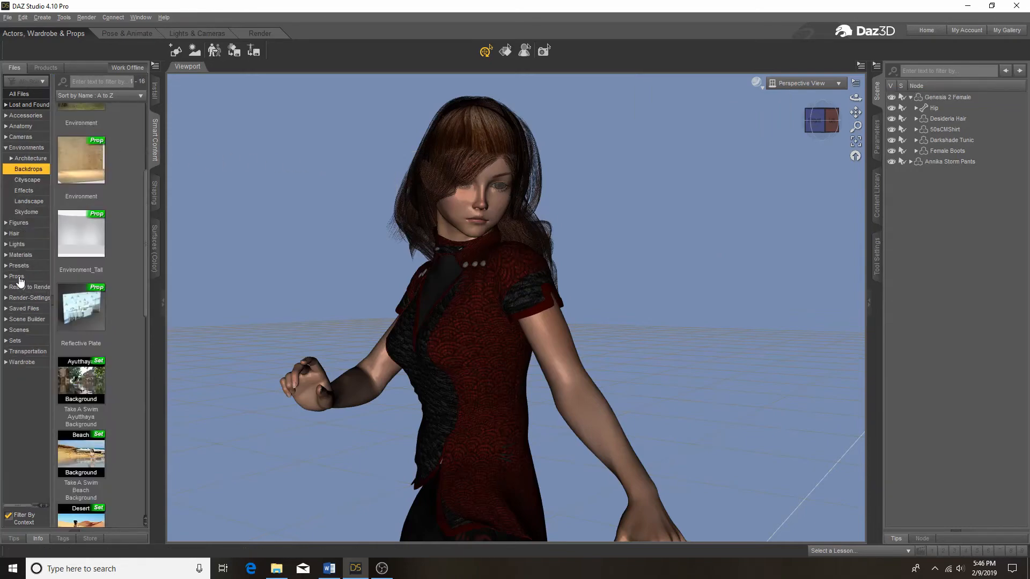
pyautogui.click(20, 279)
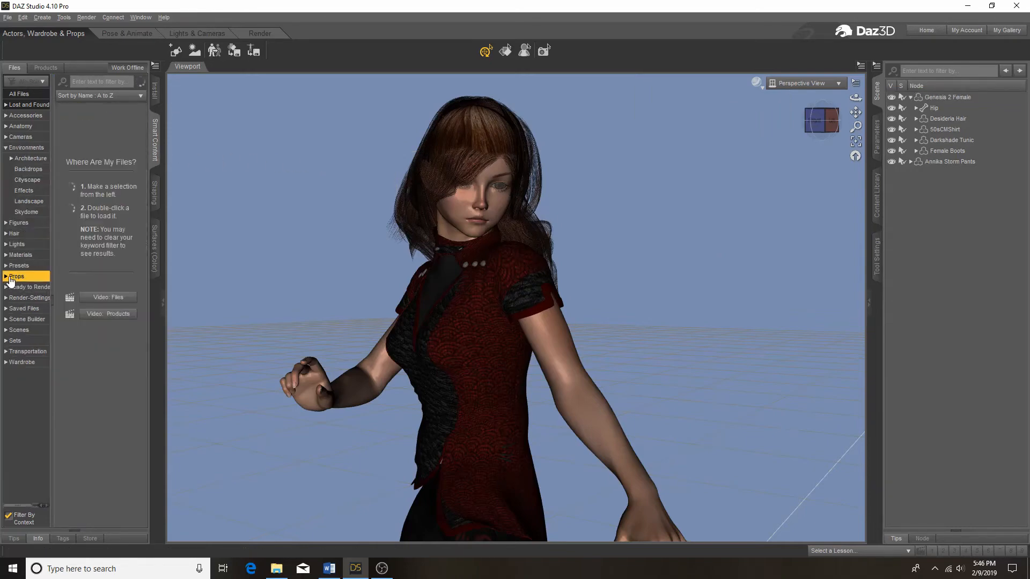
pyautogui.click(5, 276)
pyautogui.scroll(-2, 20, 411)
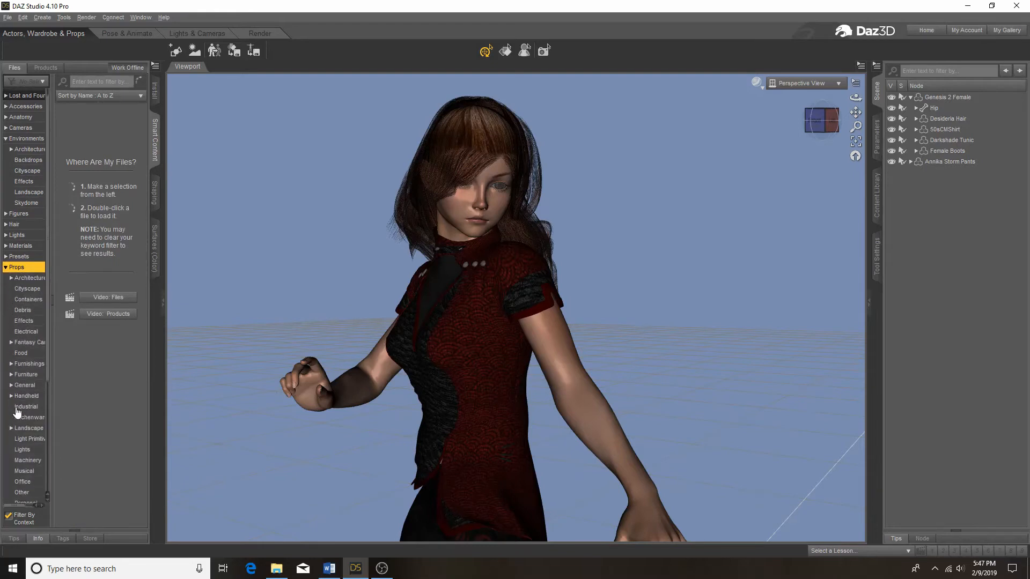
pyautogui.click(27, 376)
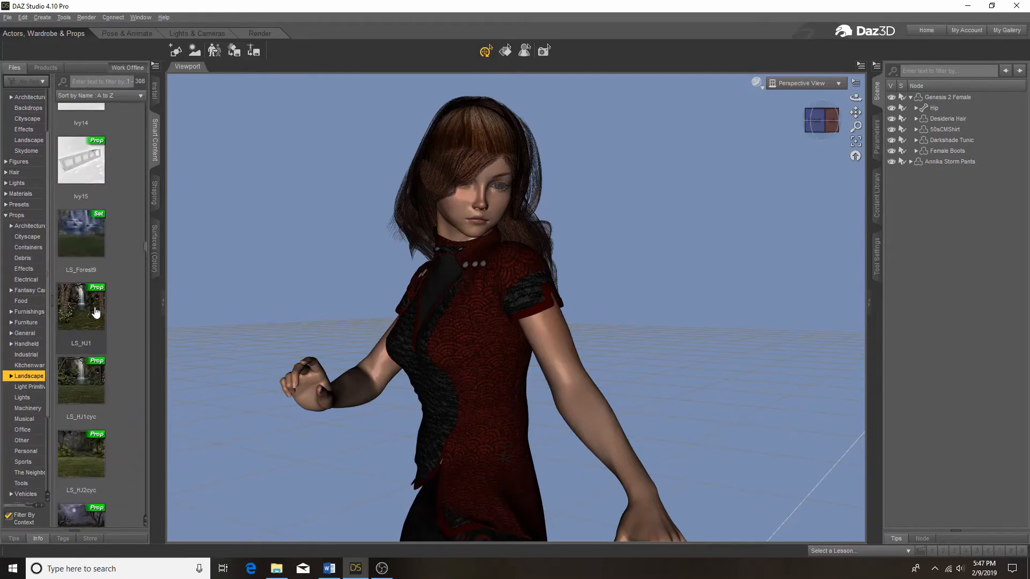
pyautogui.doubleClick(87, 310)
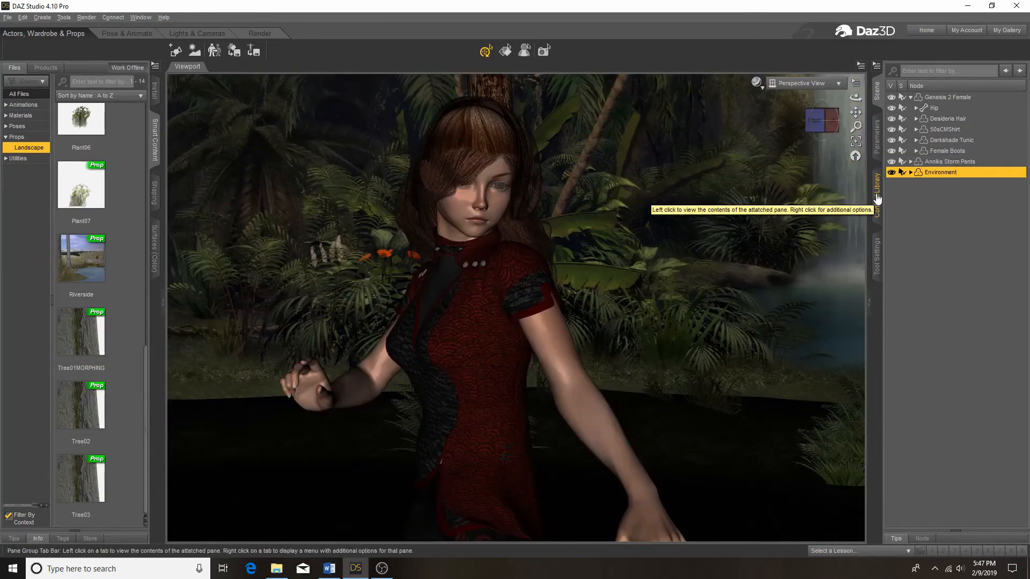
# Step: Rotate the whole jungle environment to about 13.49 on its Y axis to bring the waterfall behind the figure
pyautogui.click(876, 138)
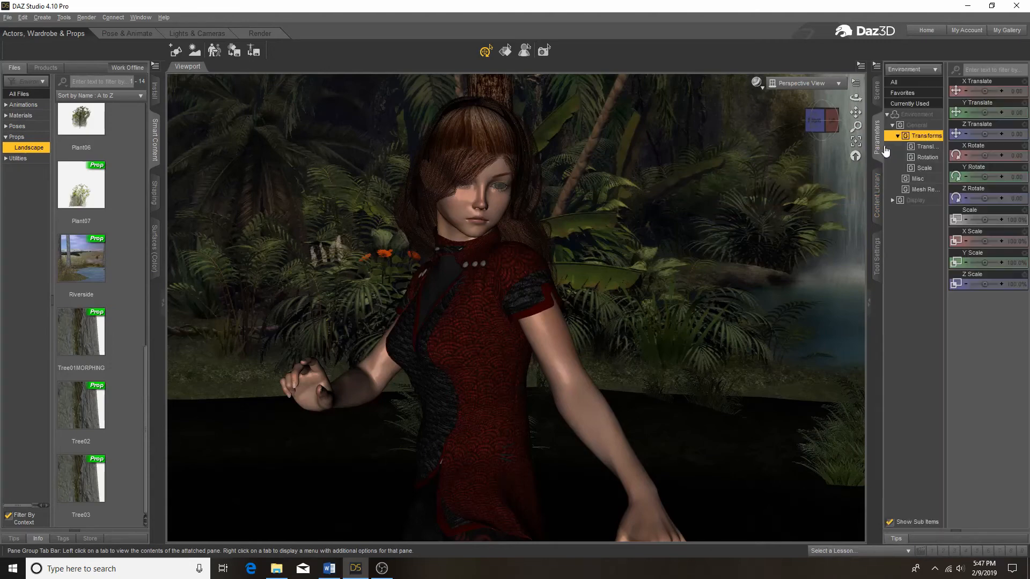
pyautogui.click(911, 115)
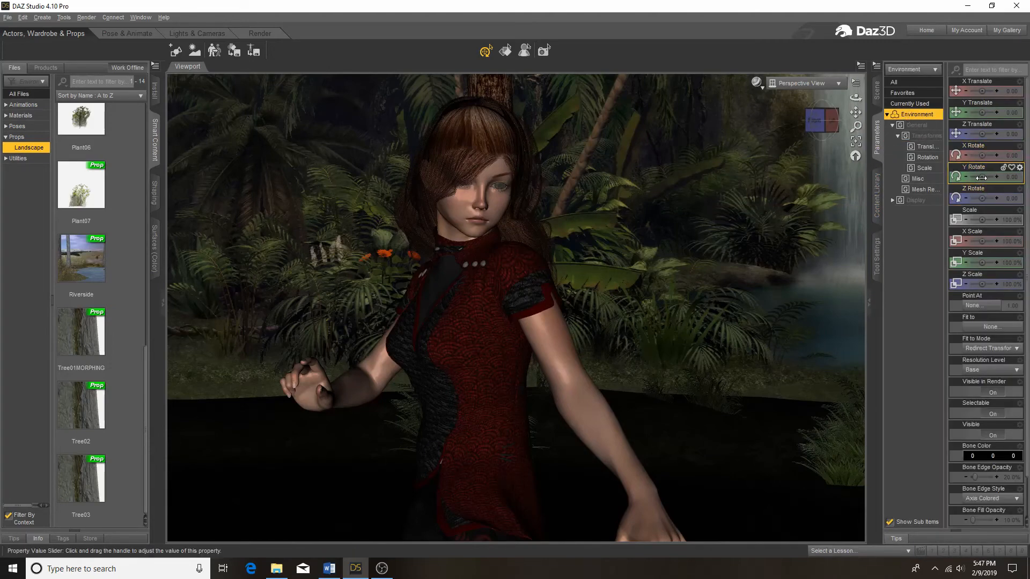
pyautogui.moveTo(981, 177); pyautogui.dragTo(987, 178)
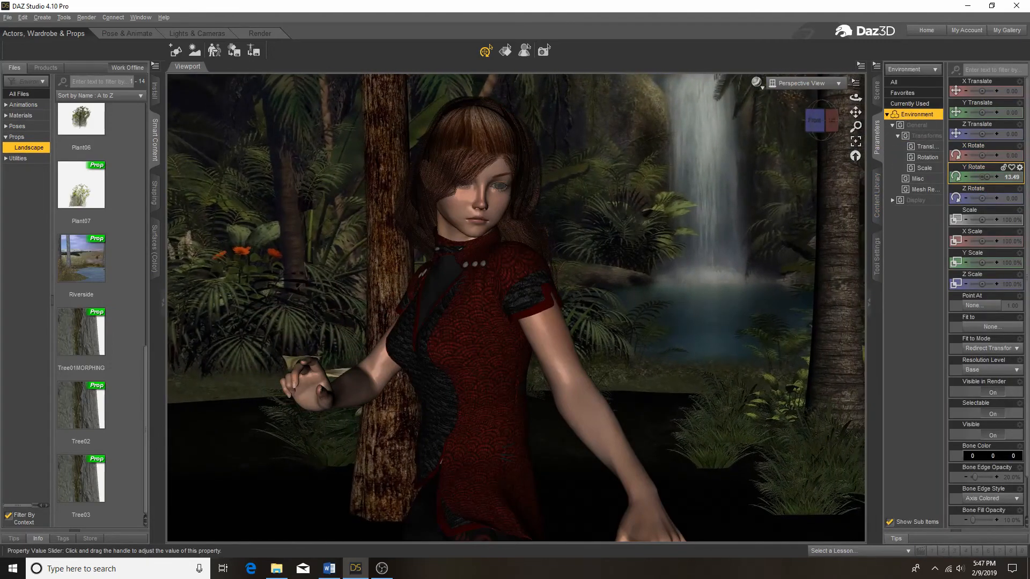